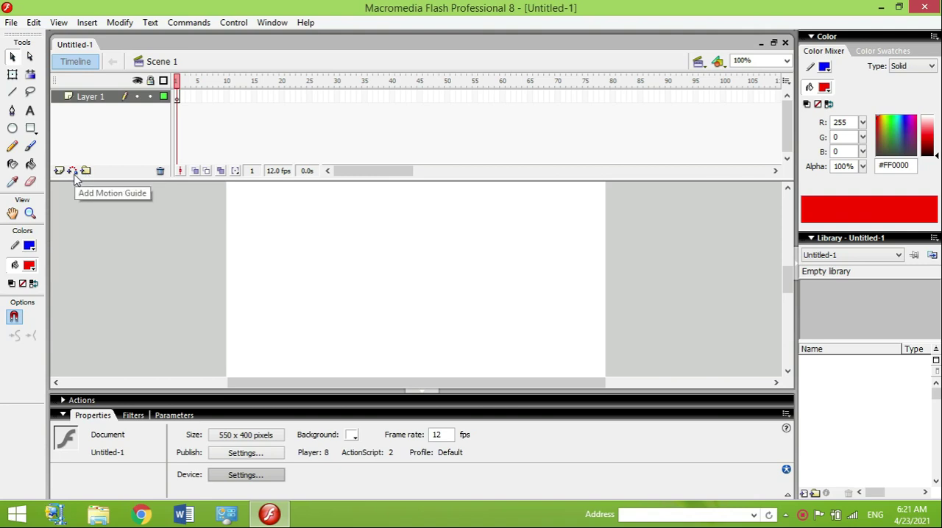
Step: Add a motion guide layer above Layer 1 and draw a stepped open path on its frame 1 with the Line tool
left_click(72, 171)
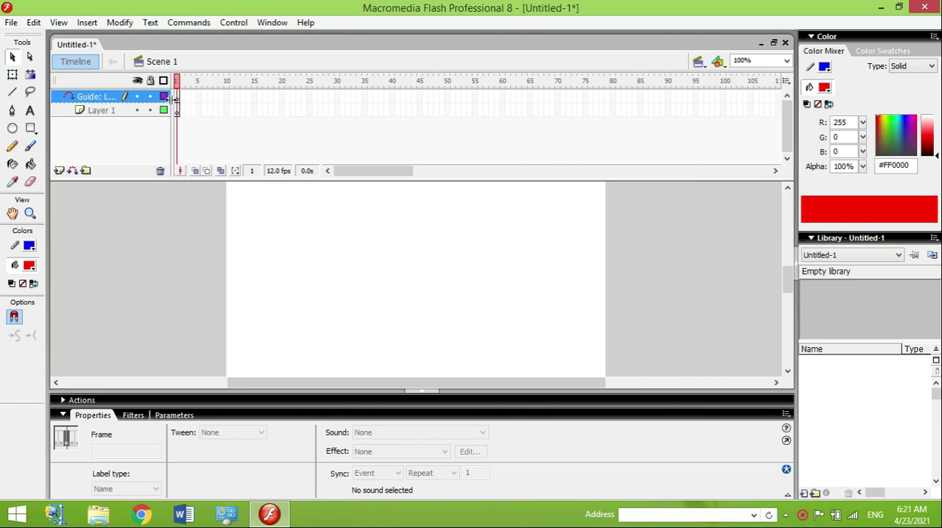
left_click(177, 101)
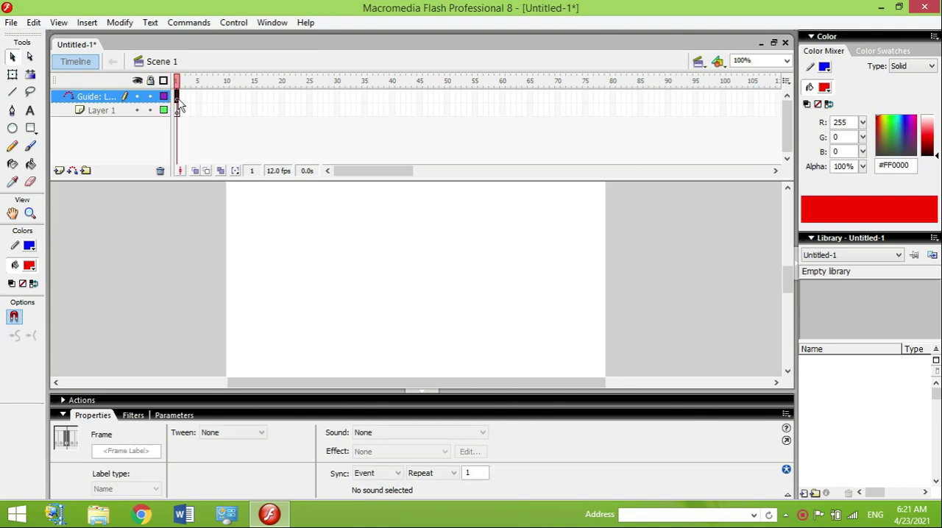
left_click(14, 94)
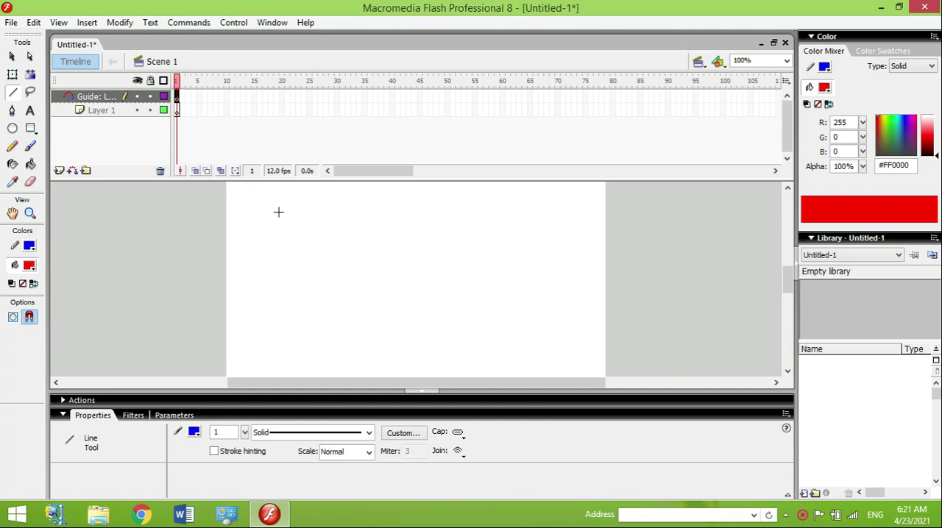
left_click_drag(277, 213, 517, 213)
mouse_move(517, 214)
left_mouse_down()
mouse_move(528, 292)
mouse_move(506, 295)
mouse_move(517, 289)
left_mouse_up()
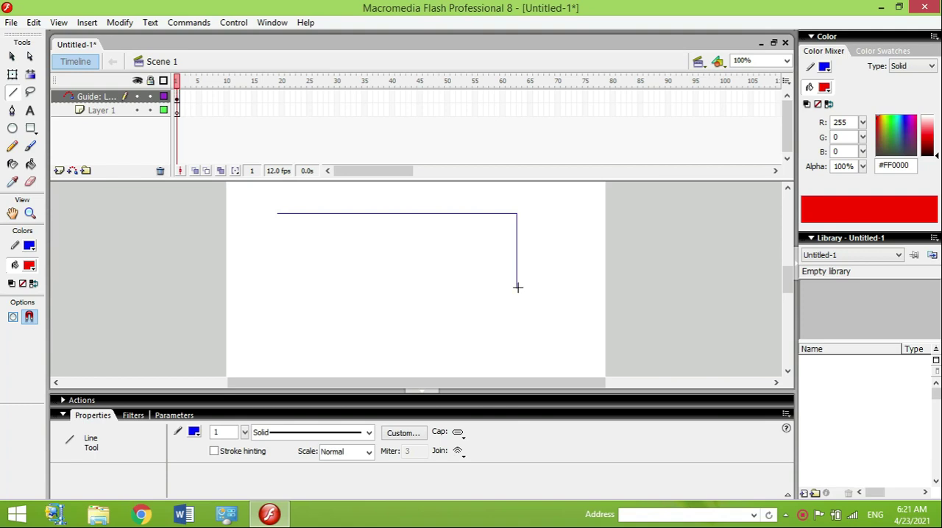
left_click_drag(517, 288, 282, 351)
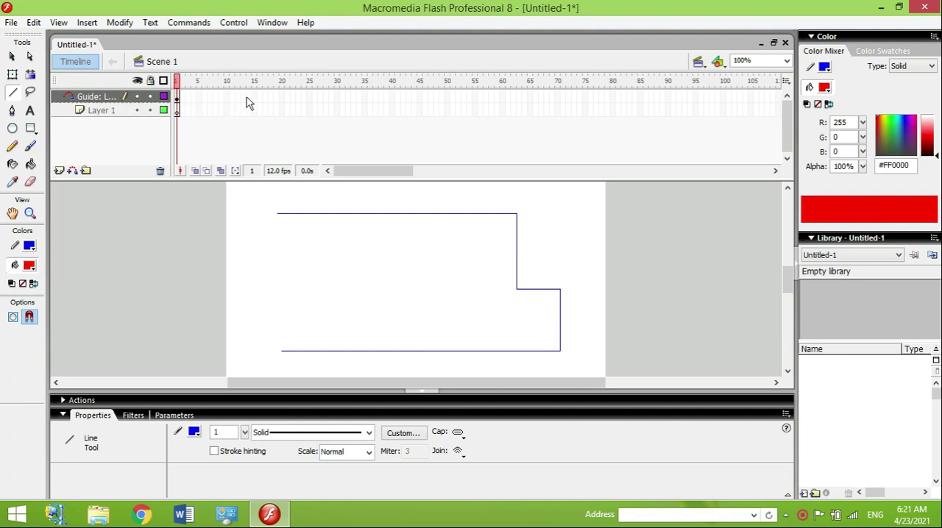
Step: Extend the guide layer by inserting a frame at frame 30
left_click(342, 97)
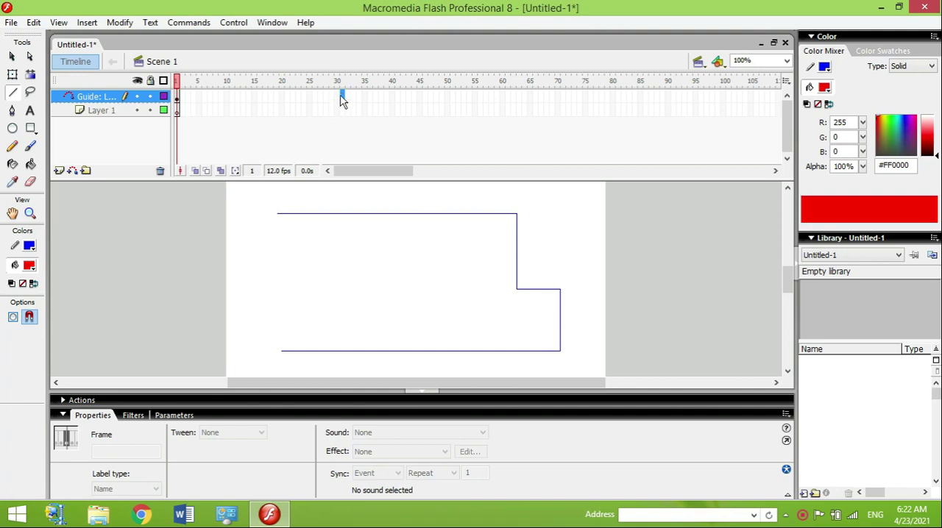
left_click(339, 96)
right_click(340, 98)
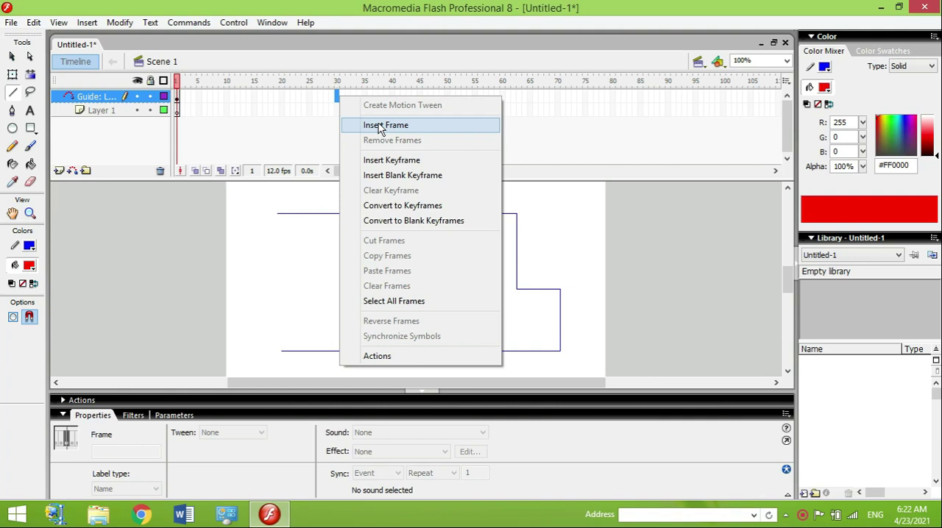
left_click(379, 126)
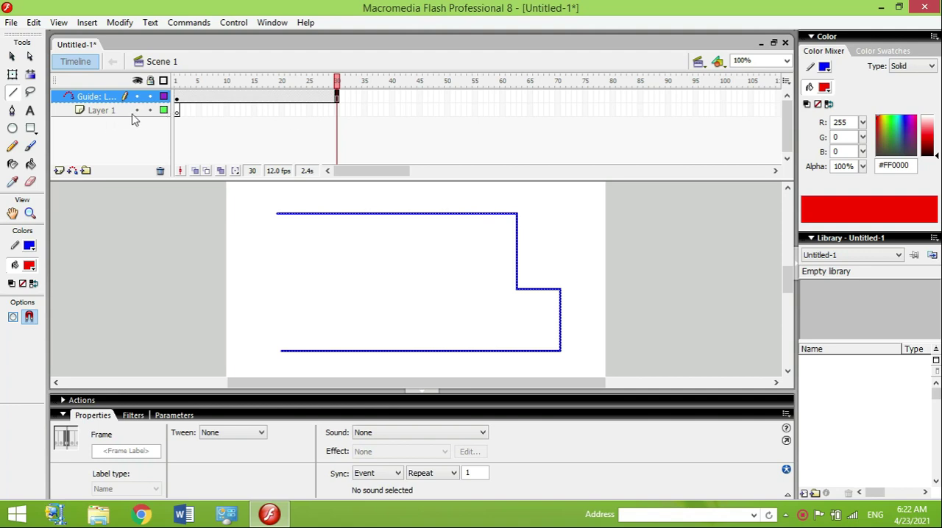
Step: Draw a five-pointed star about 57 by 55 px on frame 1 of Layer 1, using the PolyStar tool with the star style
left_click(177, 111)
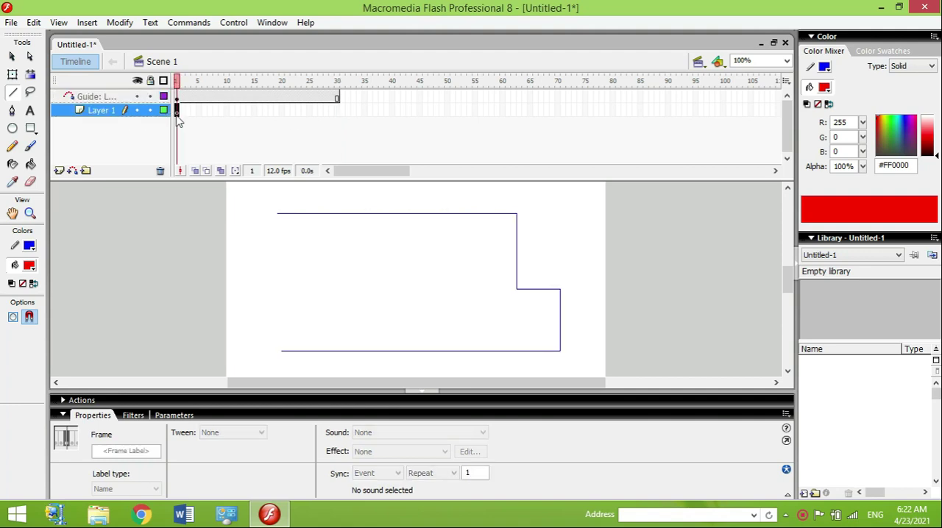
left_click(33, 131)
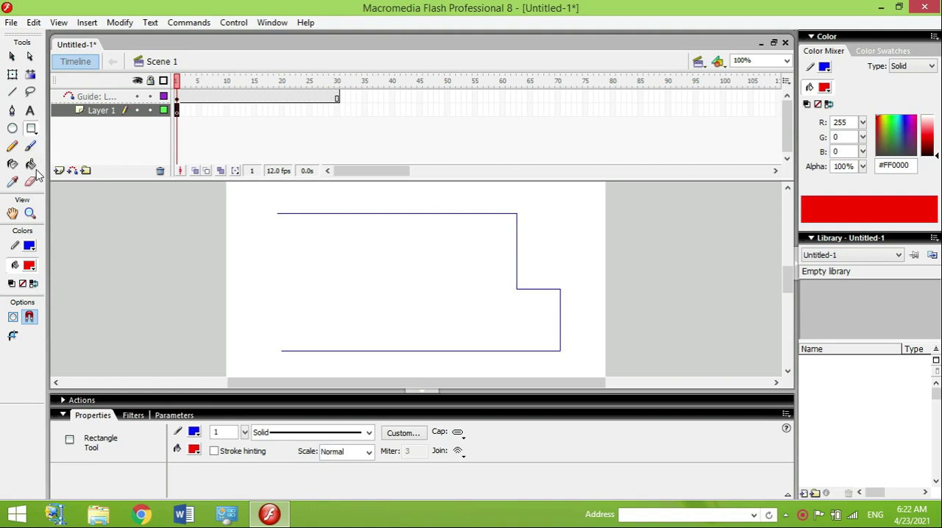
left_click(35, 133)
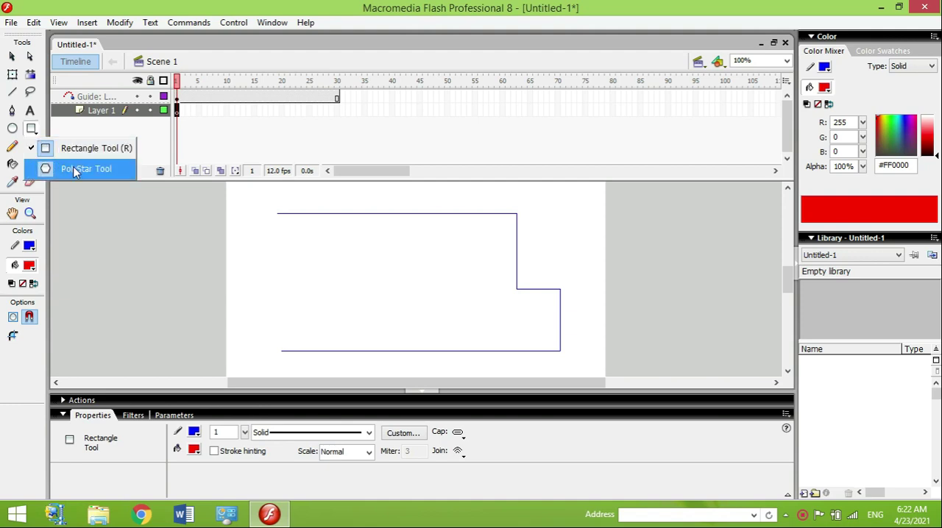
left_click(74, 170)
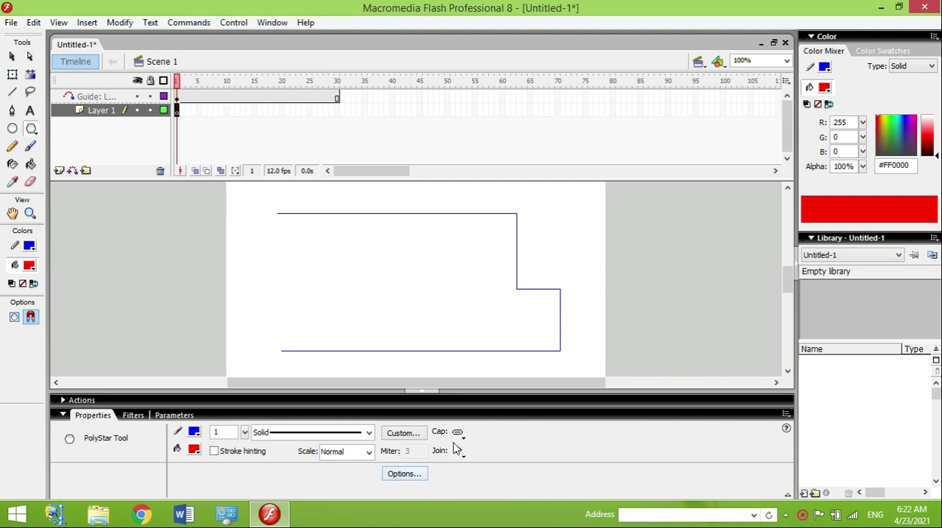
left_click(420, 477)
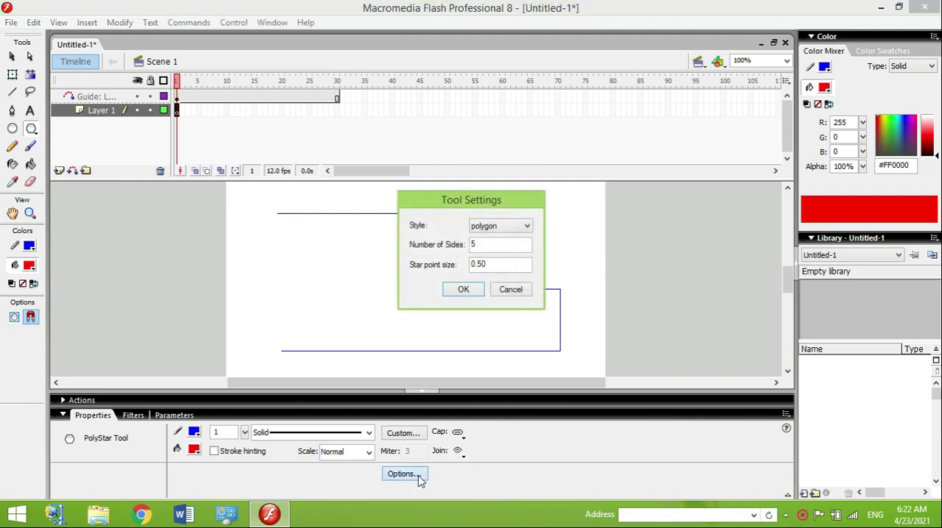
left_click(505, 227)
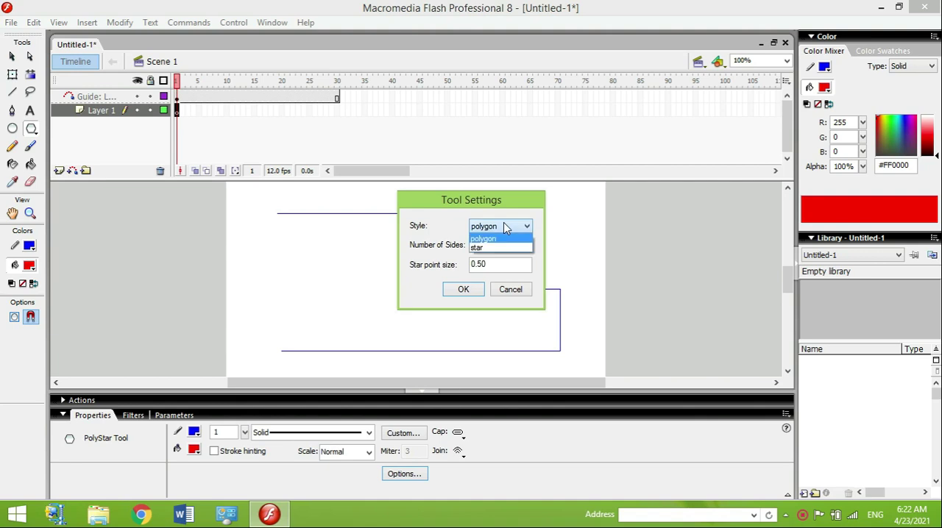
left_click(493, 248)
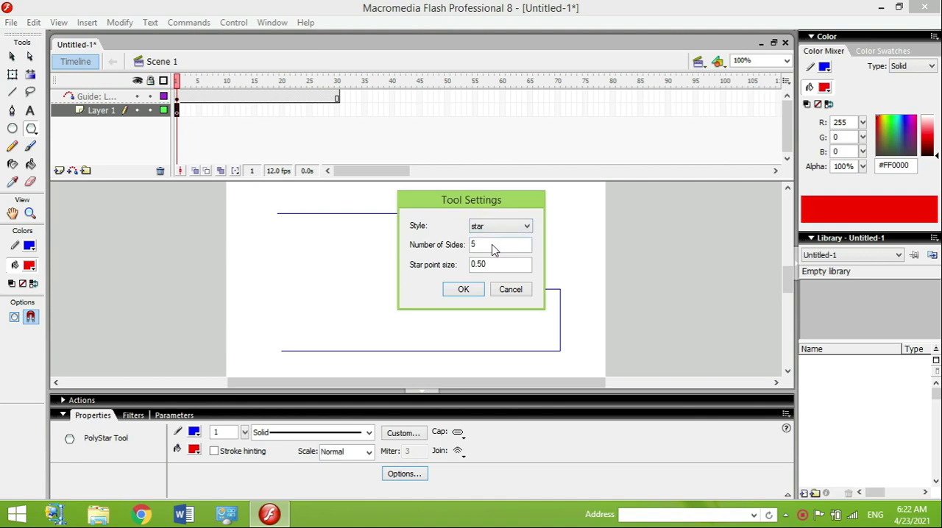
left_click(477, 291)
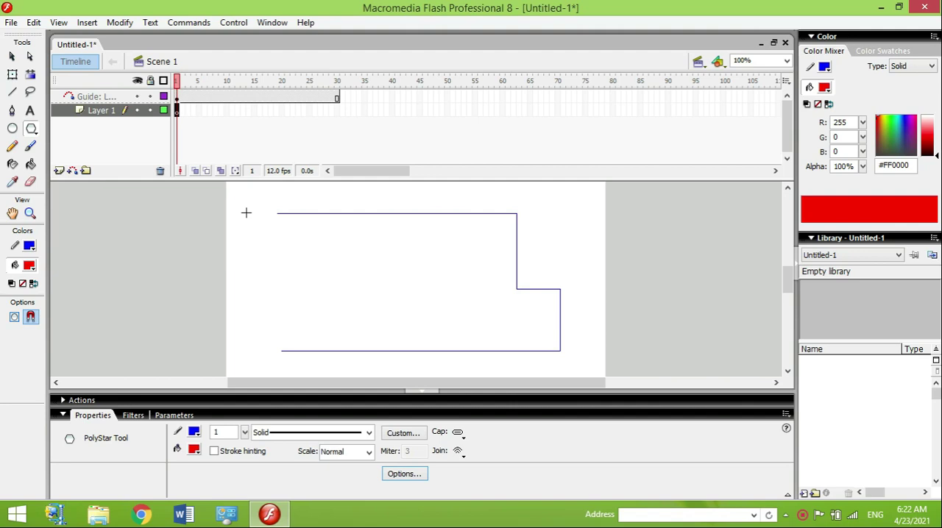
left_click_drag(246, 213, 258, 227)
Step: Move the whole star on frame 1 so its centre snaps onto the start of the guide path's upper line
left_click(12, 57)
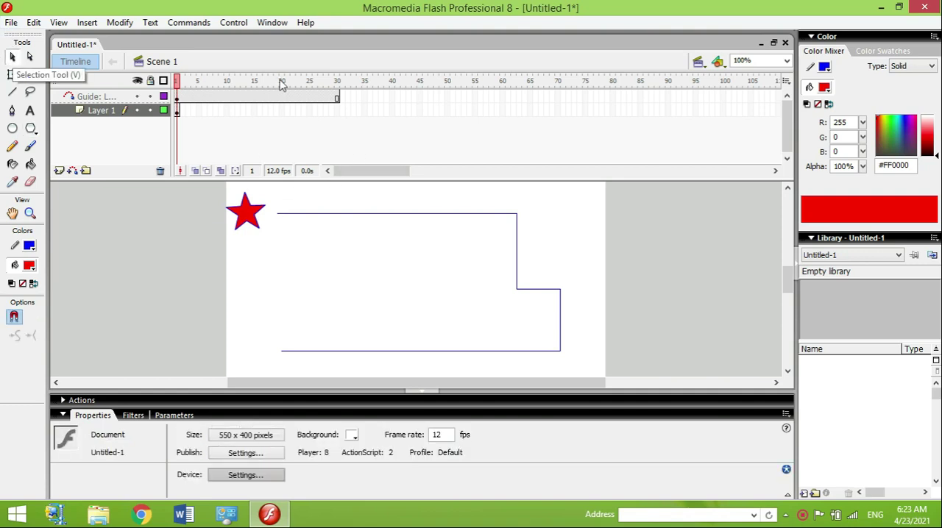
left_click(177, 110)
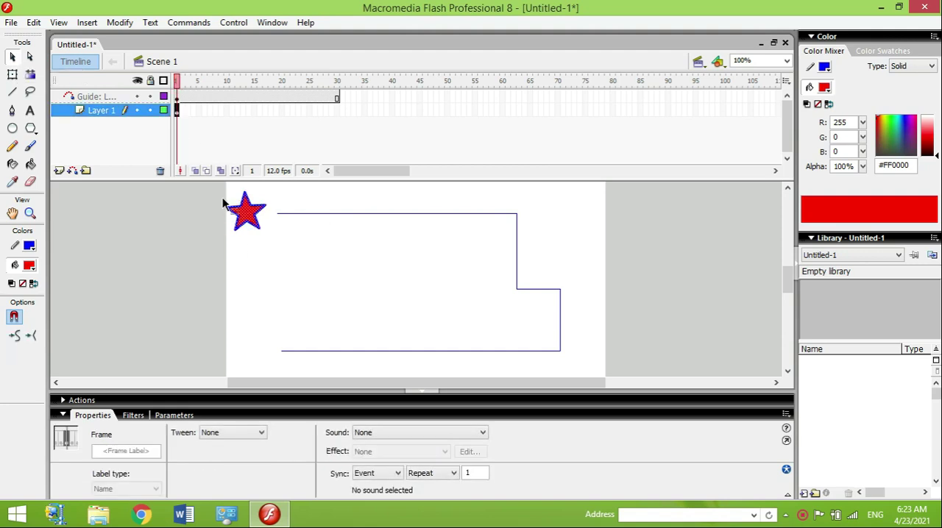
left_click_drag(245, 213, 280, 217)
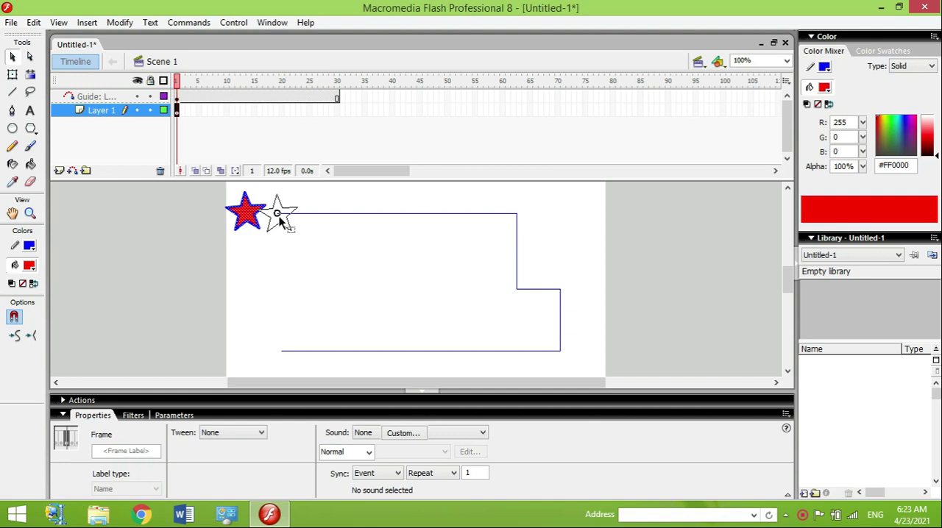
left_click_drag(279, 220, 280, 218)
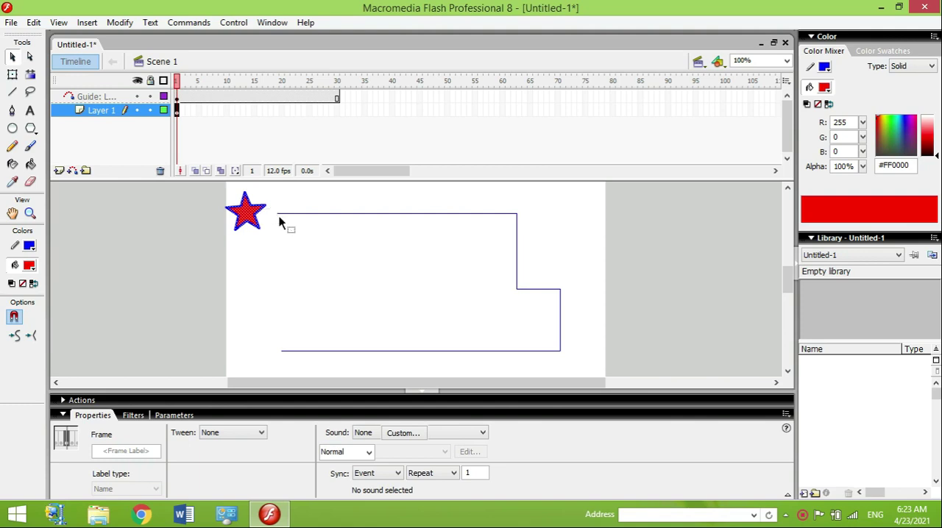
Step: Insert a keyframe at frame 30 of Layer 1 and move the star there to the free end of the path's lower line
left_click(340, 109)
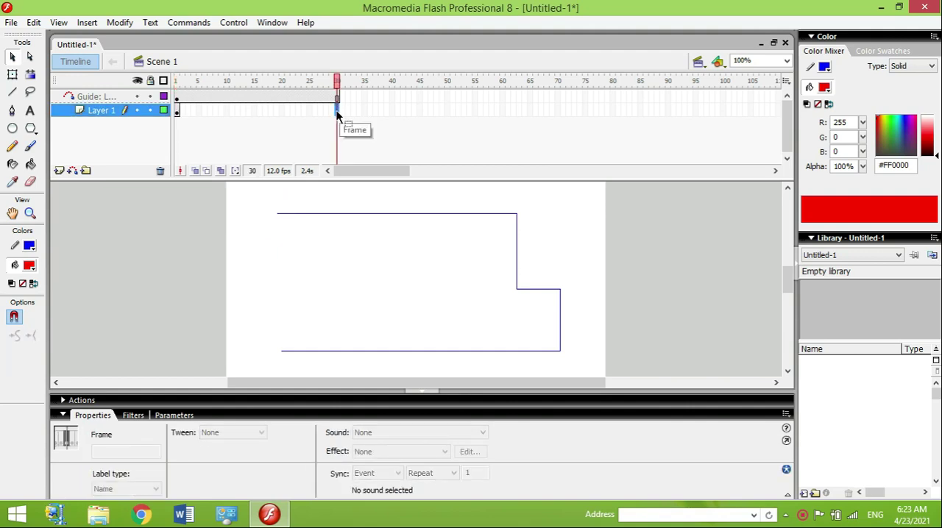
right_click(338, 112)
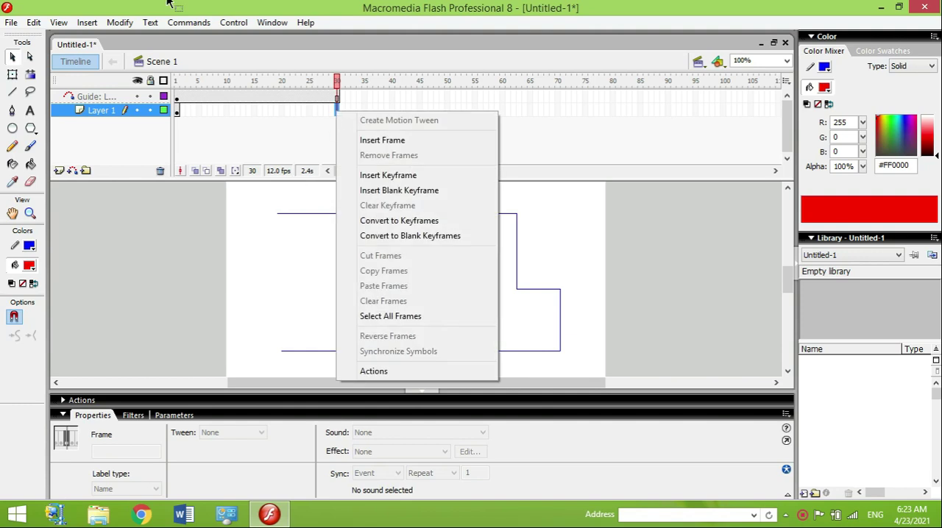
left_click(403, 180)
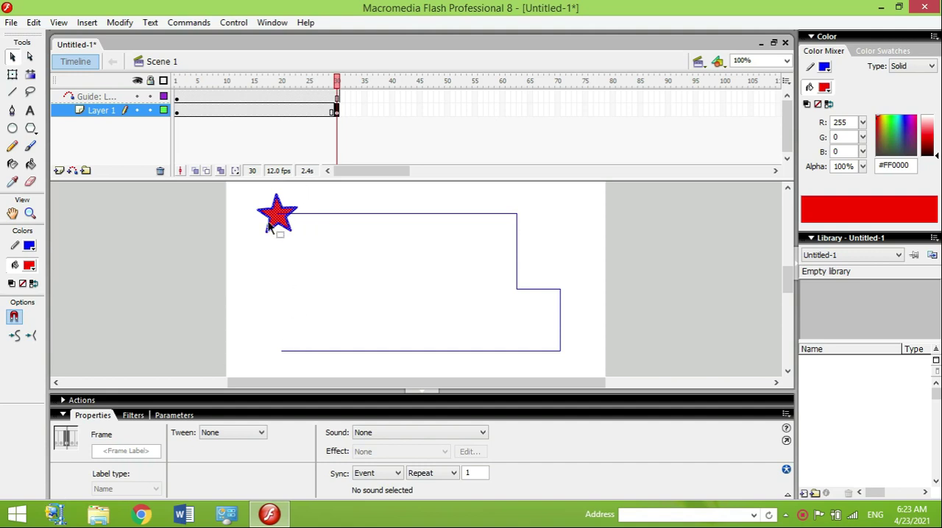
left_click_drag(270, 221, 287, 351)
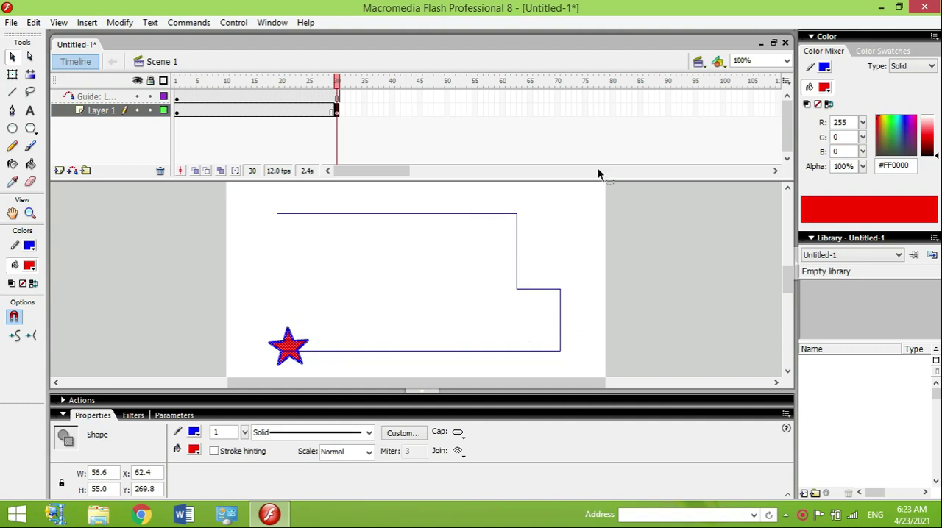
Step: Create a motion tween between the two star keyframes on Layer 1 and play the animation
left_click(264, 111)
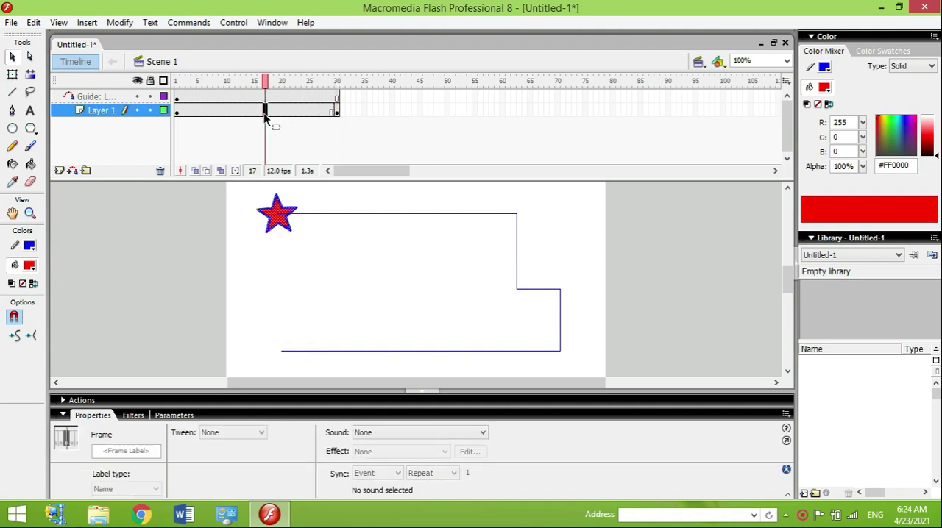
right_click(264, 114)
left_click(303, 123)
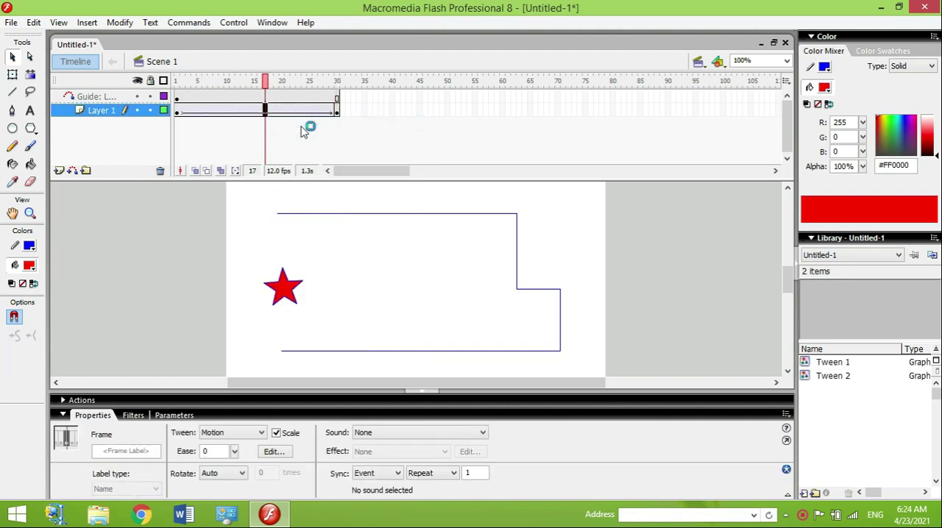
key("Return")
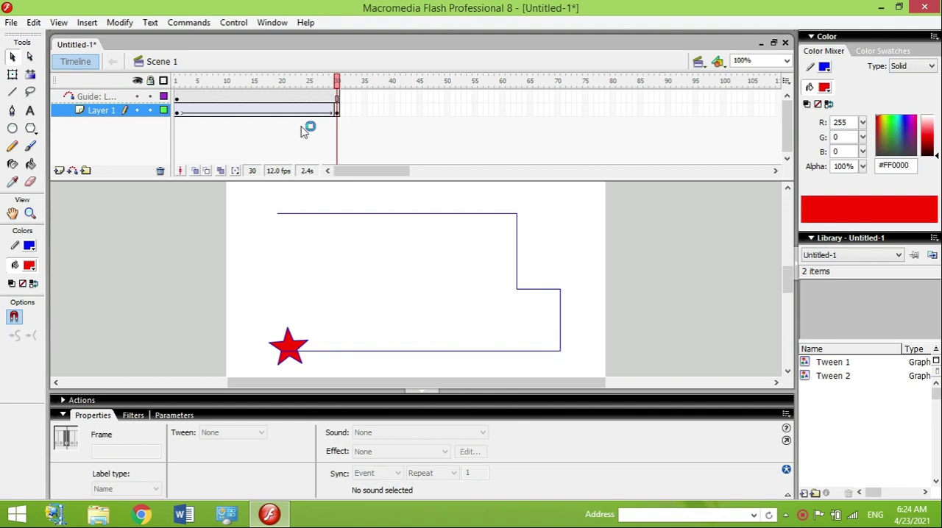
Step: Nudge the star on frame 1 slightly to the right along the guide line, to X 50.7
left_click(178, 115)
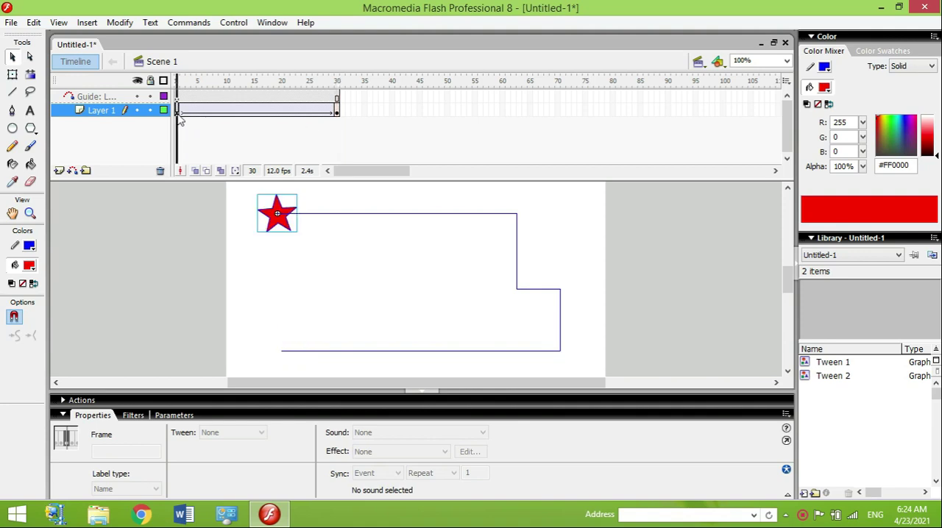
left_click(286, 232)
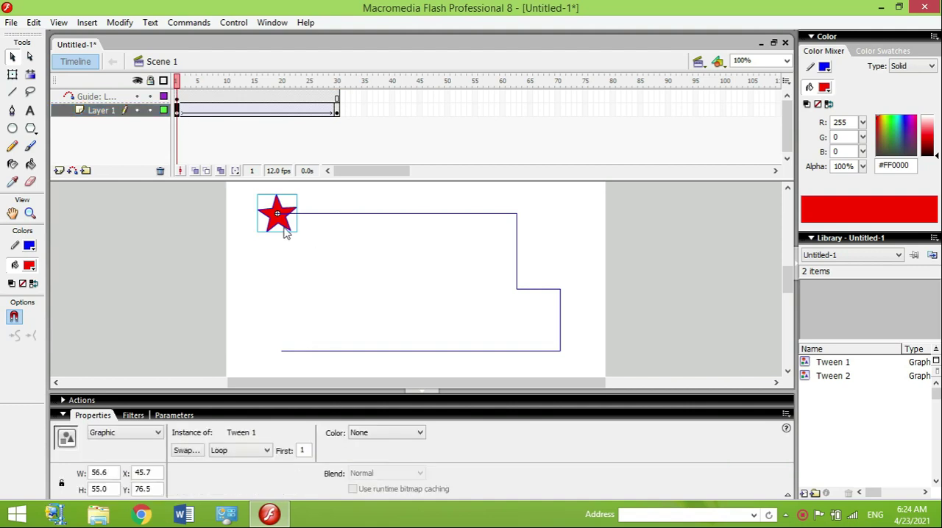
key("Right")
key("Right")
key("Right")
key("Right")
key("Right")
key("Right")
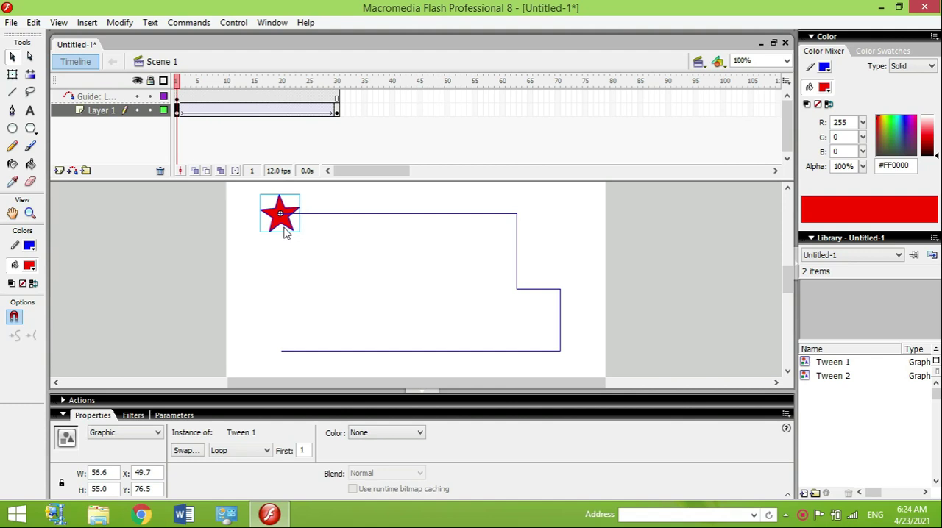
key("Right")
key("Left")
key("Left")
key("Left")
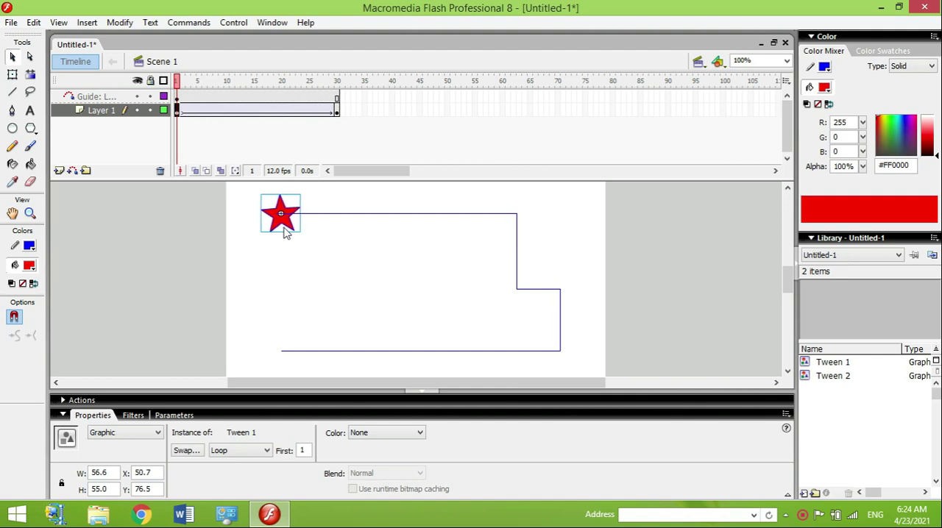
Step: Snap the star on frame 30 onto the end of the path's lower line, at X 50.4 and Y 275.8
left_click(337, 111)
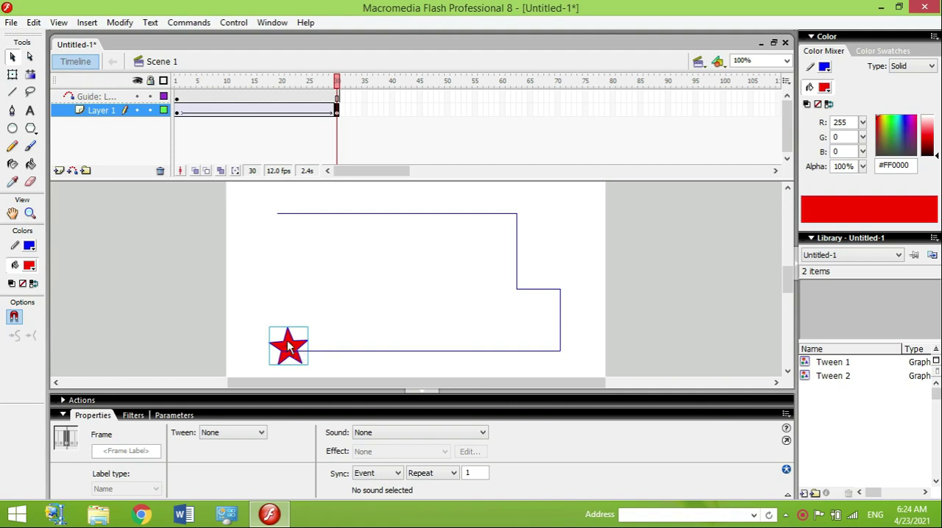
mouse_move(301, 351)
left_mouse_down()
mouse_move(288, 346)
mouse_move(291, 356)
left_mouse_up()
key("Right")
key("Up")
key("Left")
key("Left")
key("Left")
key("Right")
key("Right")
key("Right")
key("Right")
key("Right")
key("Right")
key("Right")
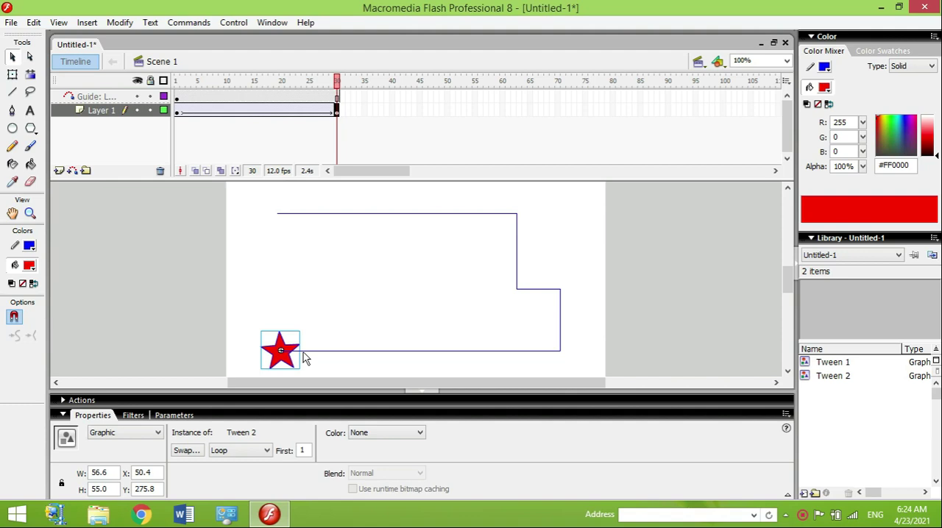
Step: Play the animation to check the star's motion and select the upper line of the guide path
key("Return")
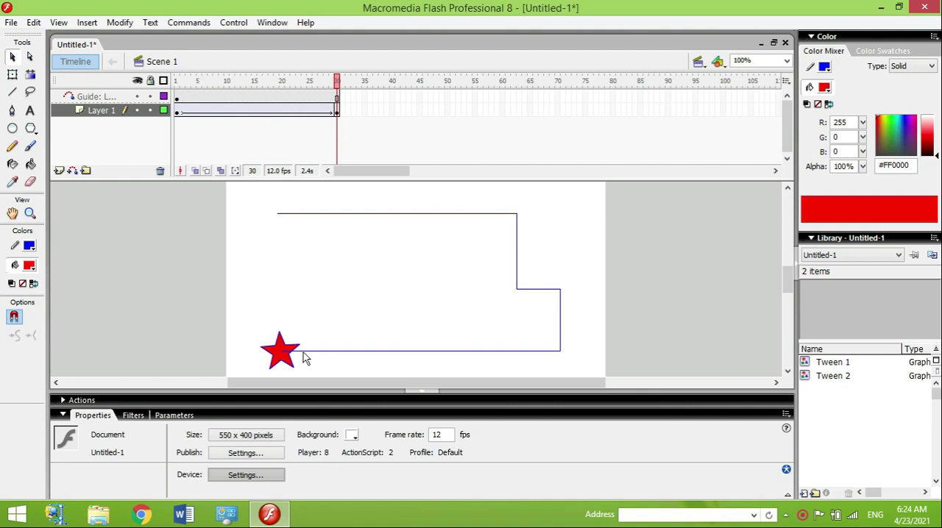
key("Return")
left_click(281, 217)
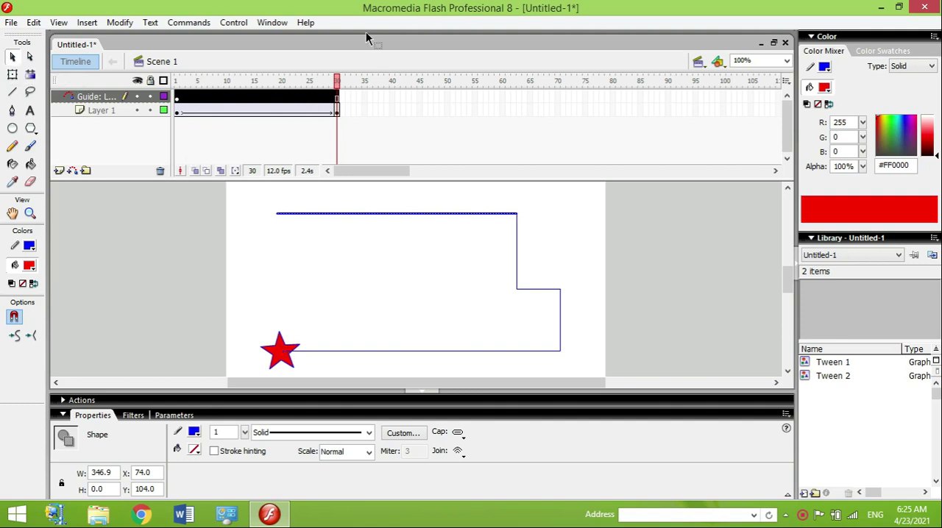
Step: Set the motion tween on Layer 1 to rotate the star clockwise once from frame 1 and play the animation
key("Return")
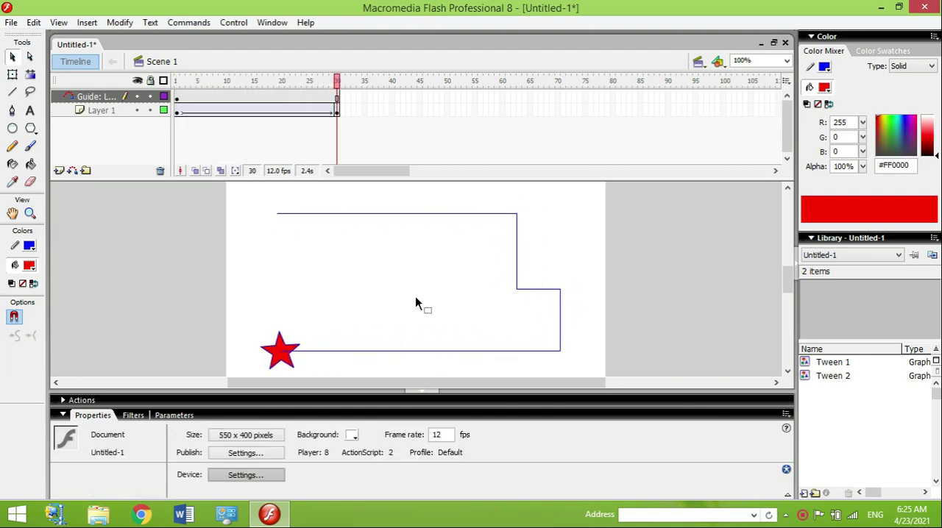
left_click(177, 111)
left_click(177, 110)
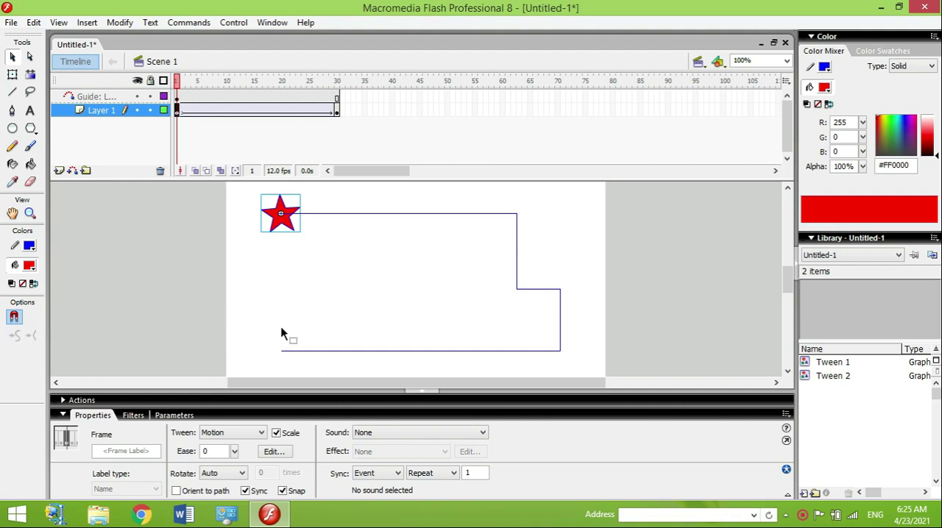
left_click(220, 475)
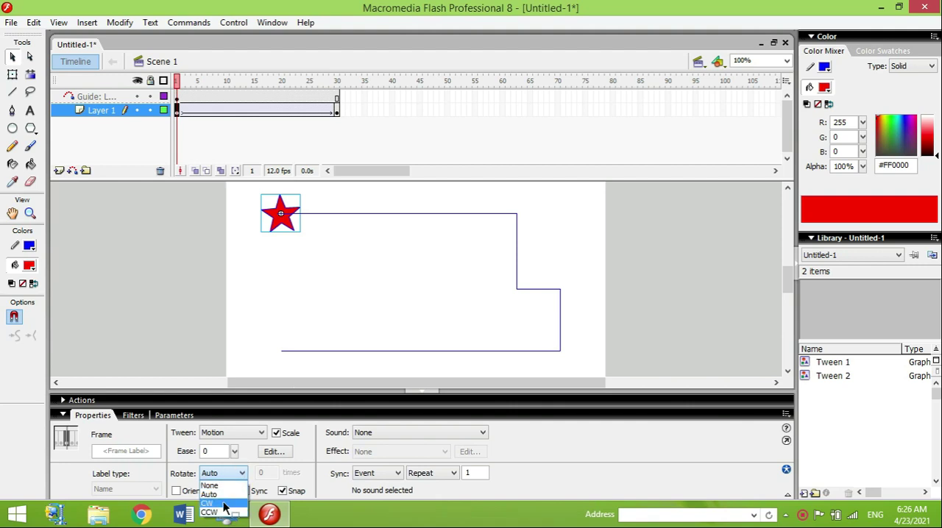
left_click(209, 504)
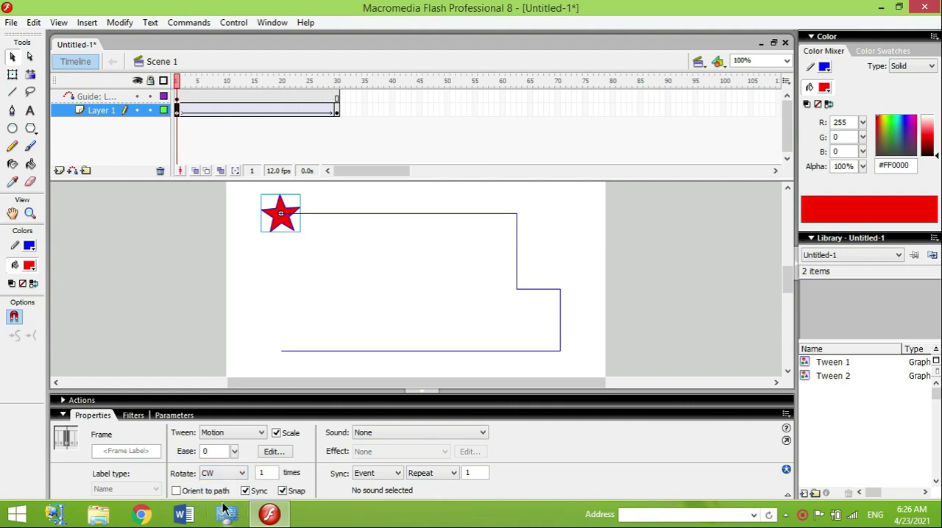
key("Return")
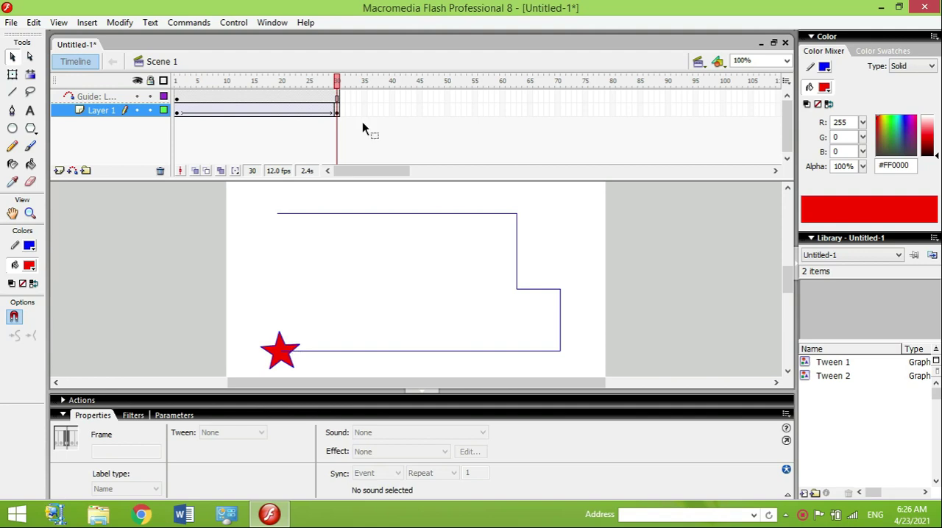
Step: Enlarge the star on frame 30 to about 124.6 by 111 around its centre with Free Transform and play the animation
left_click(336, 112)
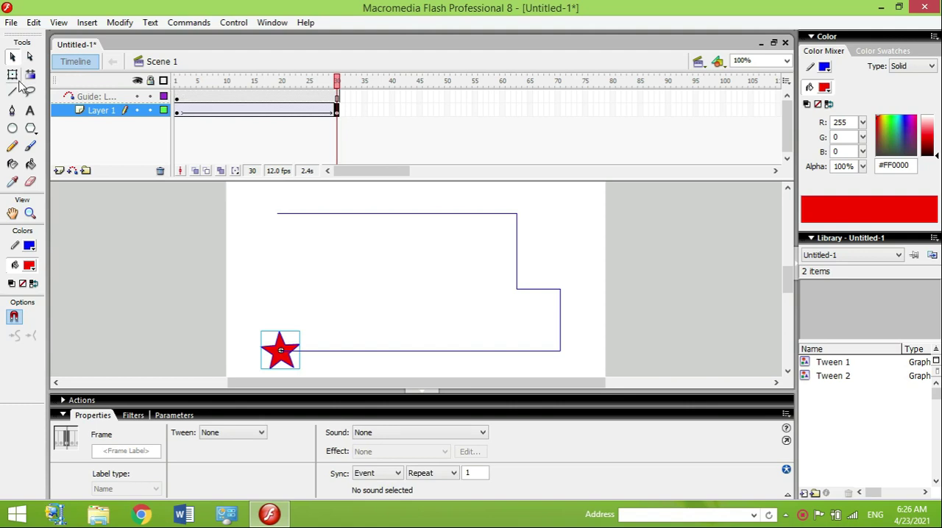
left_click(13, 76)
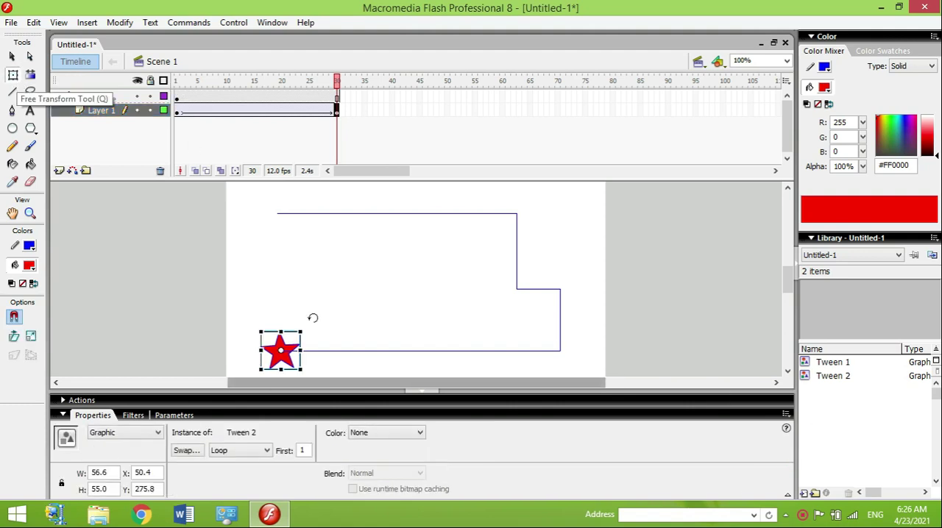
left_click_drag(299, 333, 323, 314)
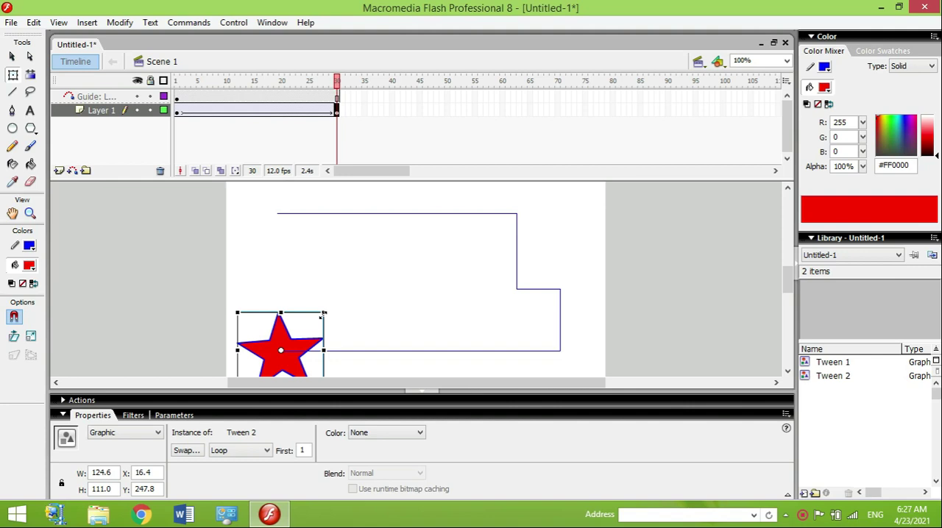
key("Return")
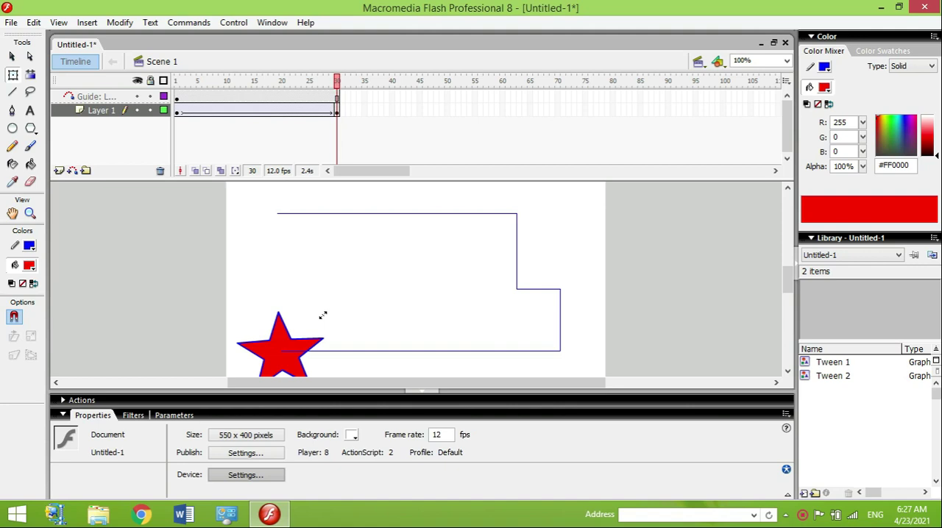
Step: Create a new Flash Document and add a motion guide layer above Layer 1
left_click(14, 23)
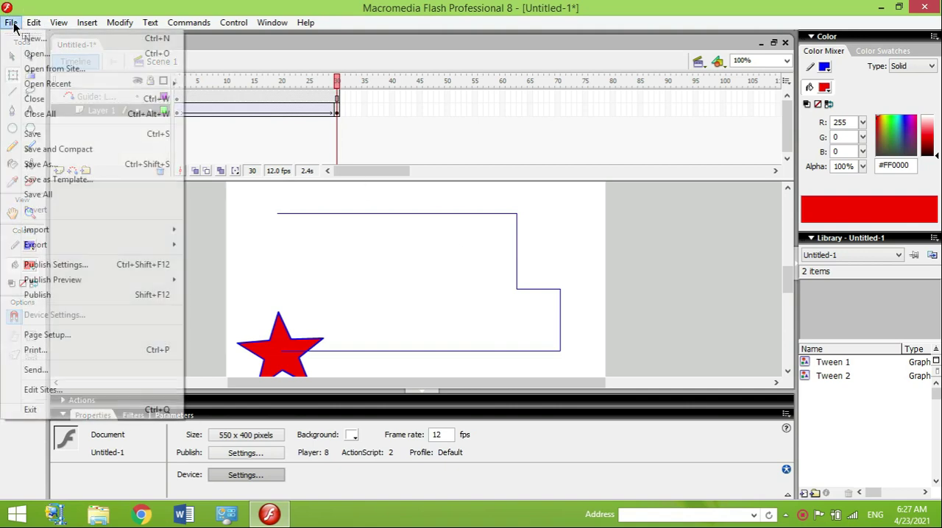
left_click(29, 38)
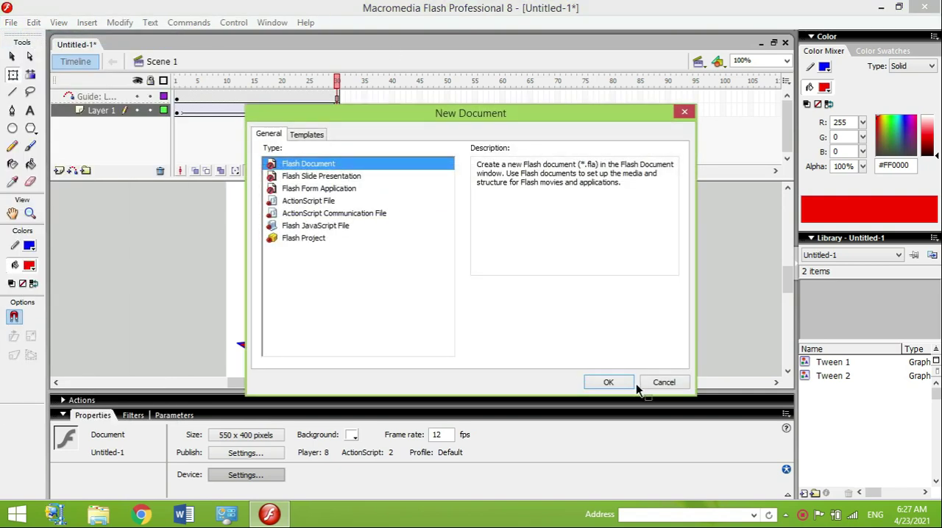
left_click(608, 382)
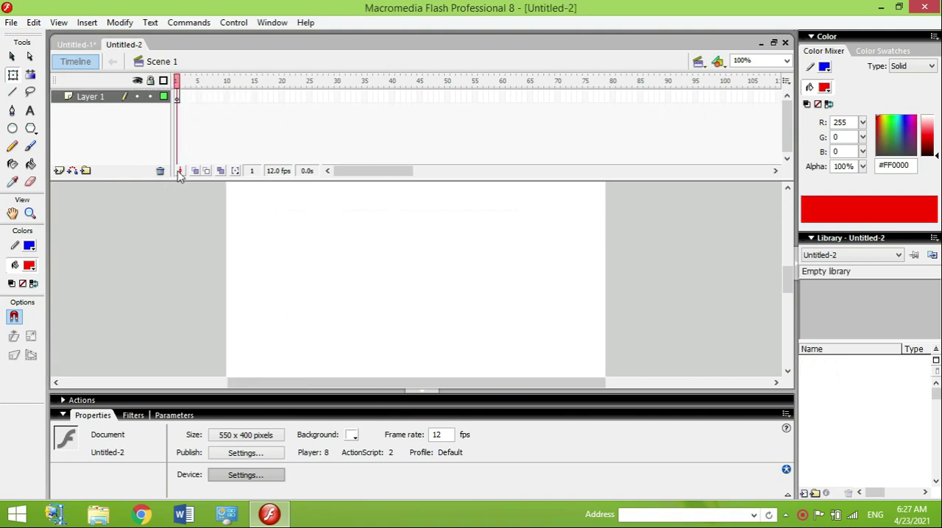
left_click(72, 171)
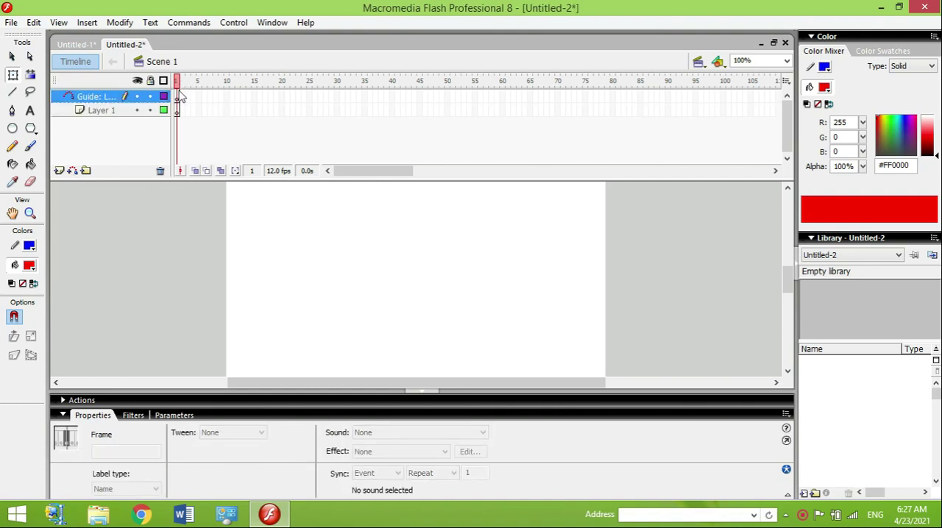
Step: Draw a freehand wavy path across the full stage width on frame 1 of the guide layer with the Pencil tool
left_click(178, 97)
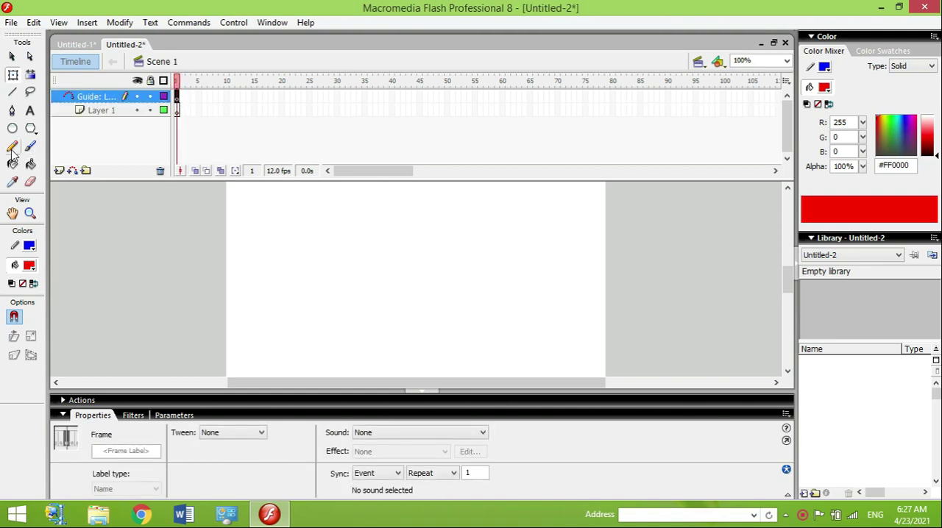
left_click(13, 150)
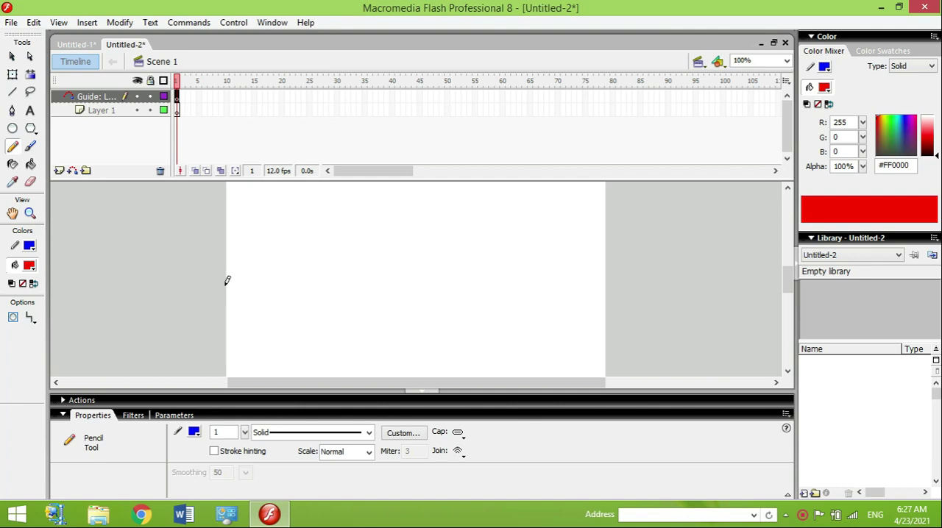
mouse_move(229, 279)
left_mouse_down()
mouse_move(287, 238)
mouse_move(329, 227)
mouse_move(346, 258)
mouse_move(391, 281)
mouse_move(435, 277)
mouse_move(466, 253)
mouse_move(513, 246)
mouse_move(602, 278)
left_mouse_up()
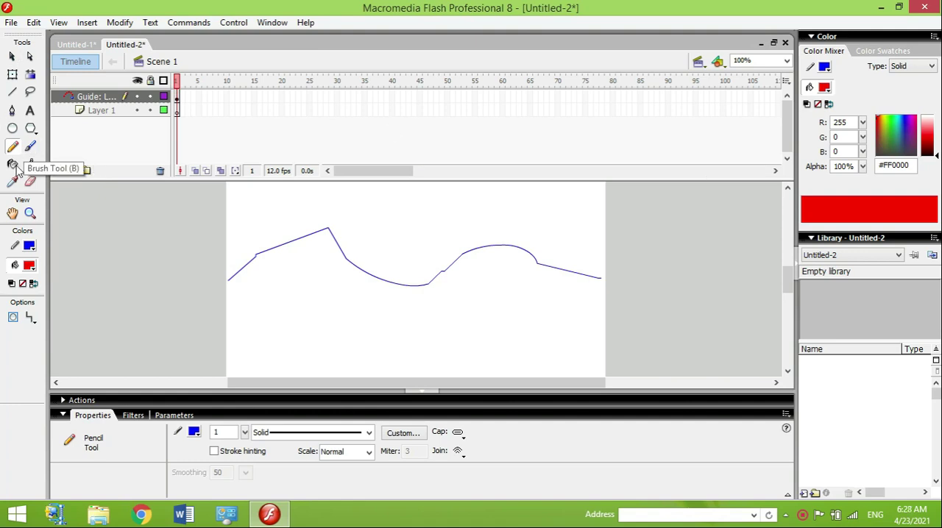
Step: Extend the guide layer by inserting a frame at frame 30 and return to frame 1 of Layer 1
left_click(13, 129)
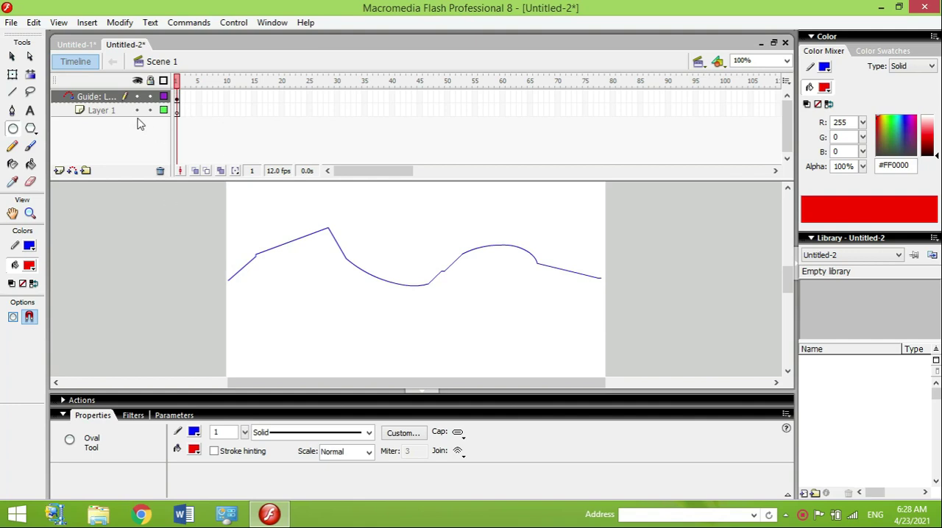
left_click(94, 113)
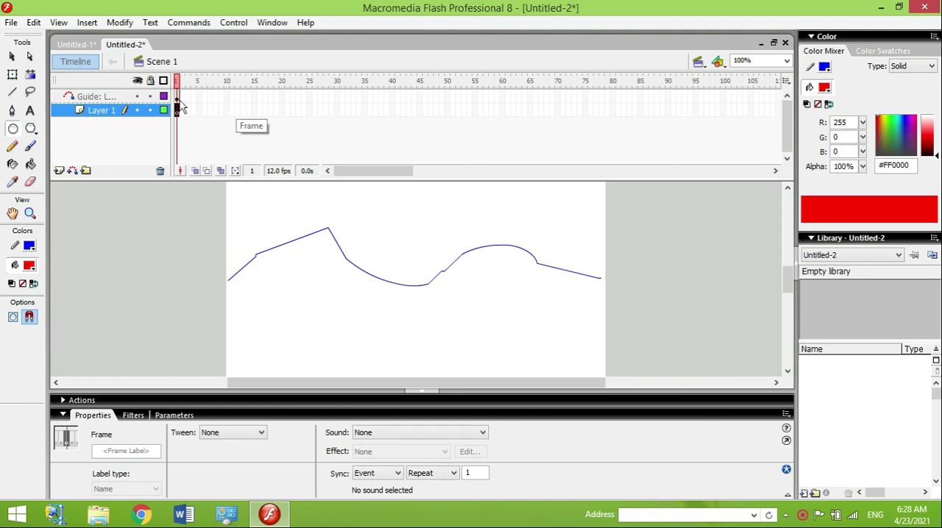
left_click(337, 96)
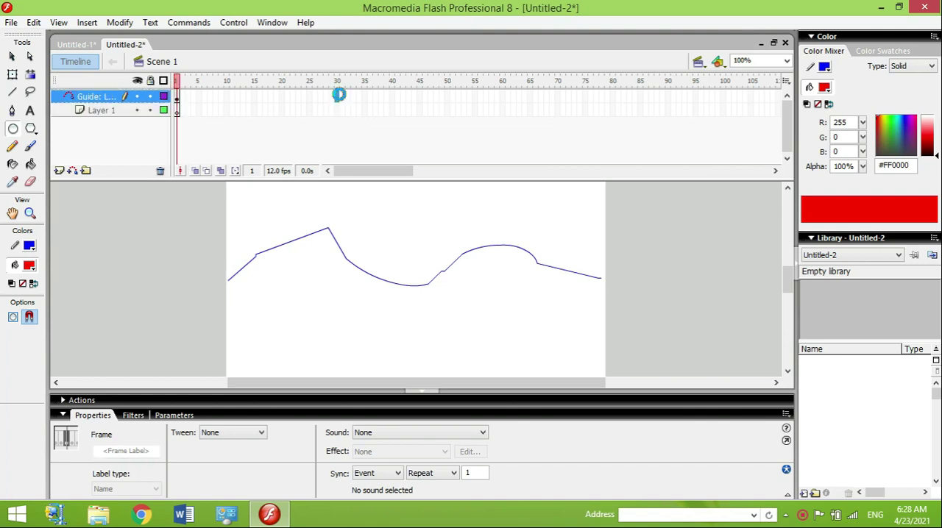
right_click(337, 95)
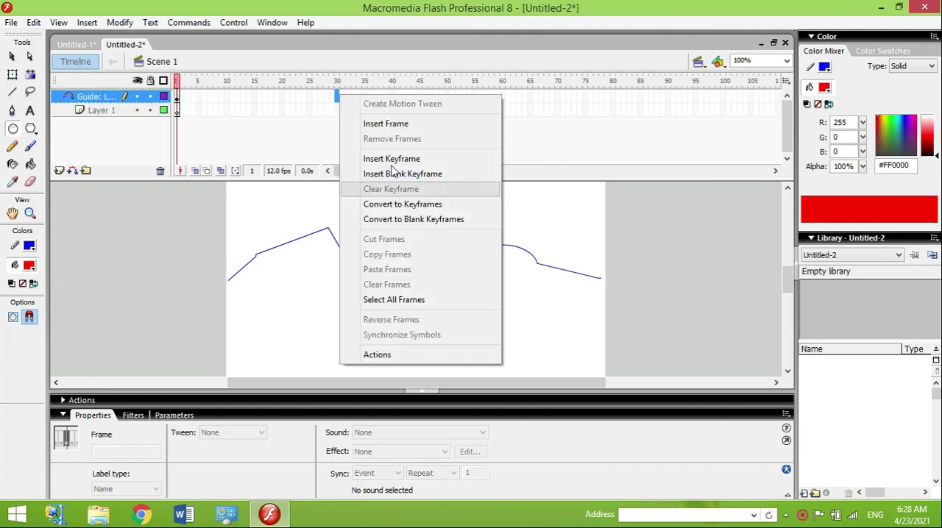
left_click(384, 124)
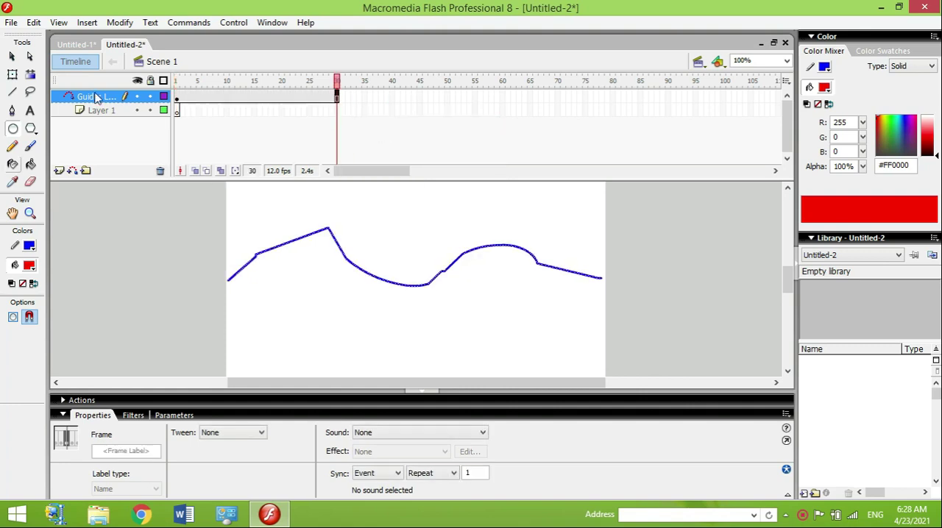
left_click(180, 115)
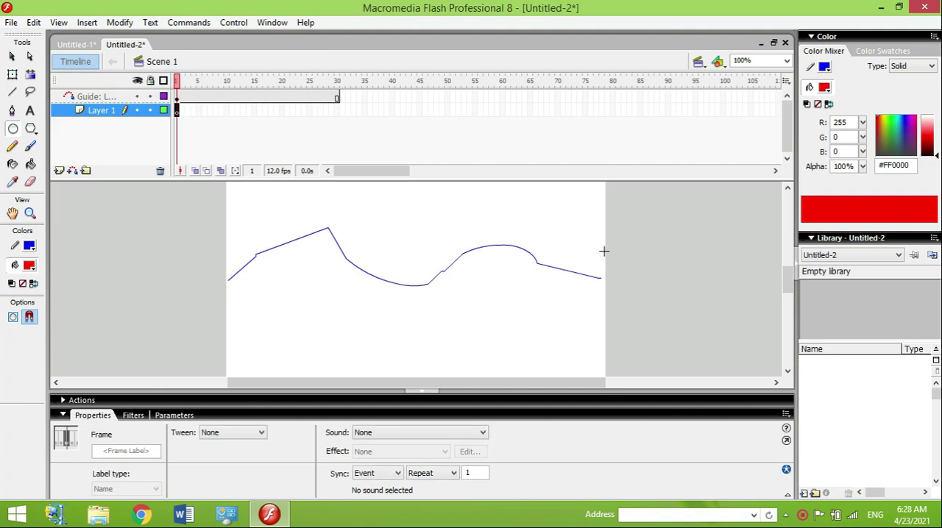
left_click_drag(598, 253, 633, 275)
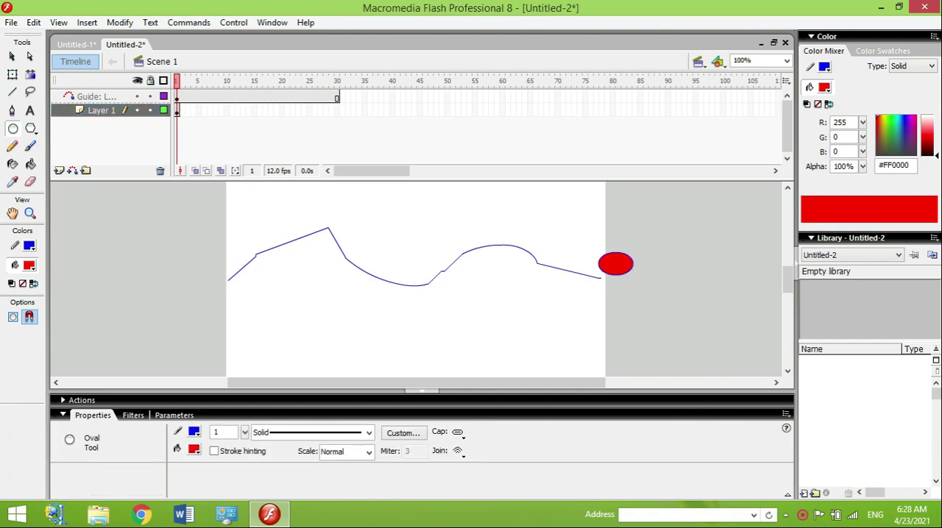
left_click(12, 56)
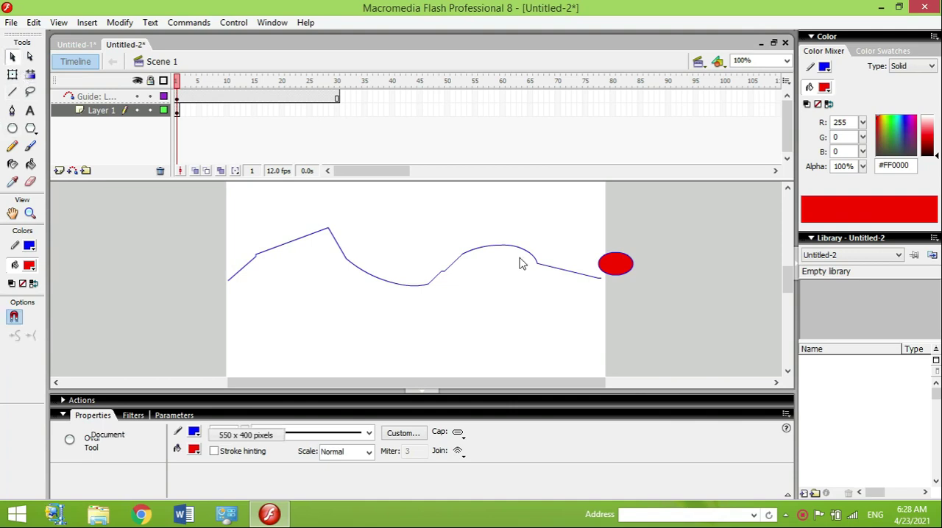
mouse_move(569, 240)
left_mouse_down()
mouse_move(652, 290)
mouse_move(679, 275)
mouse_move(720, 282)
left_mouse_up()
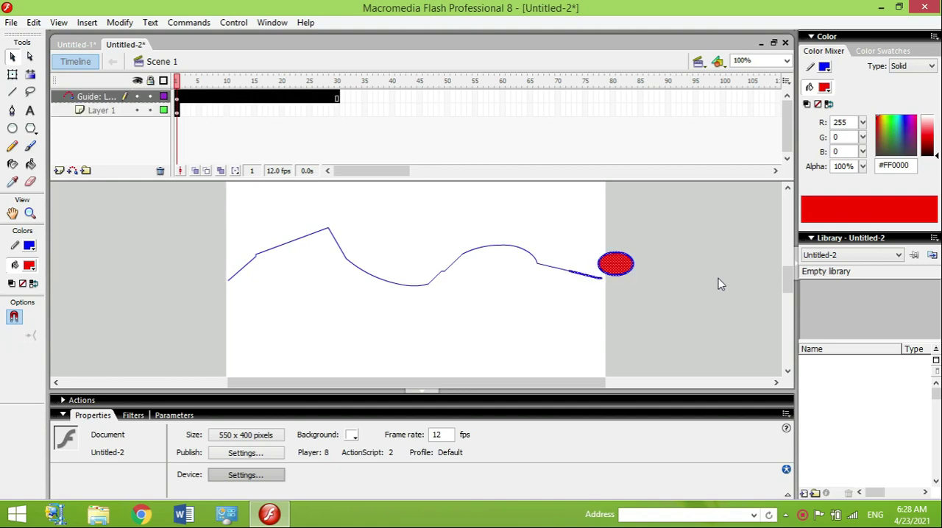
left_click(719, 284)
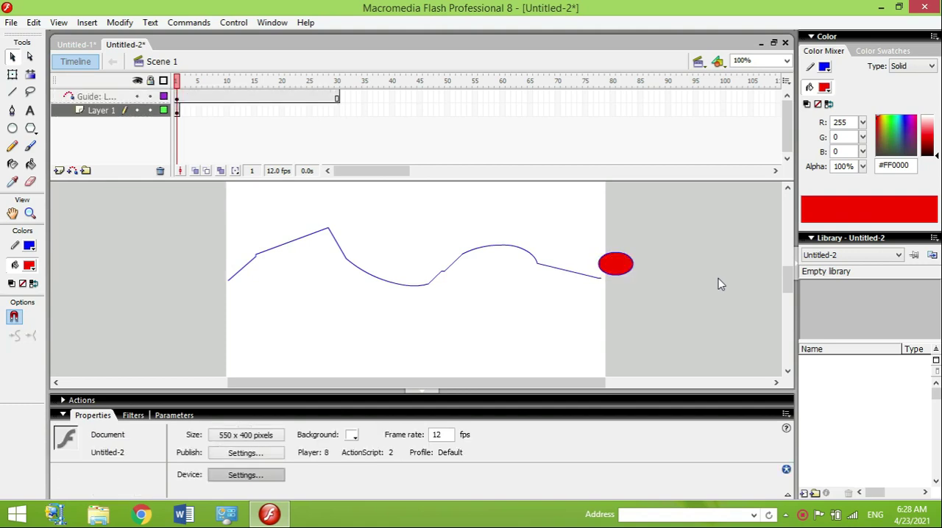
key("ctrl+z")
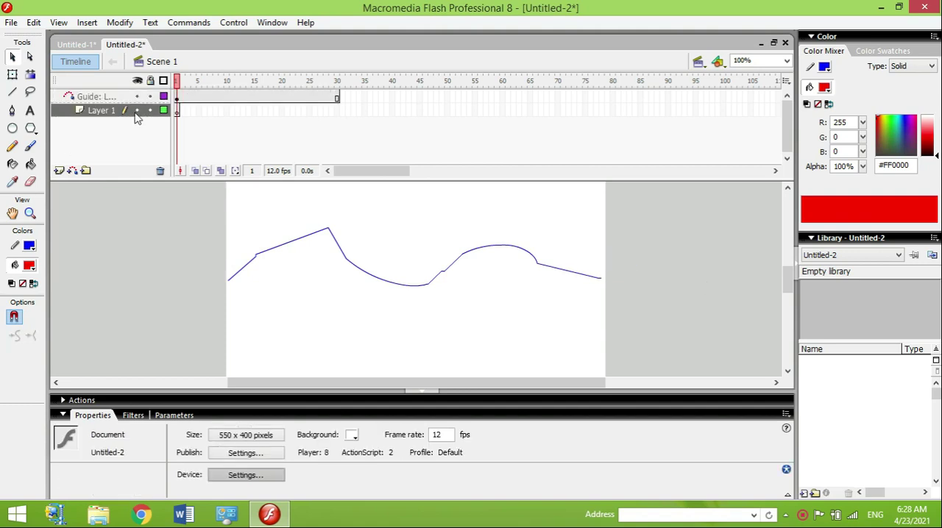
left_click(12, 128)
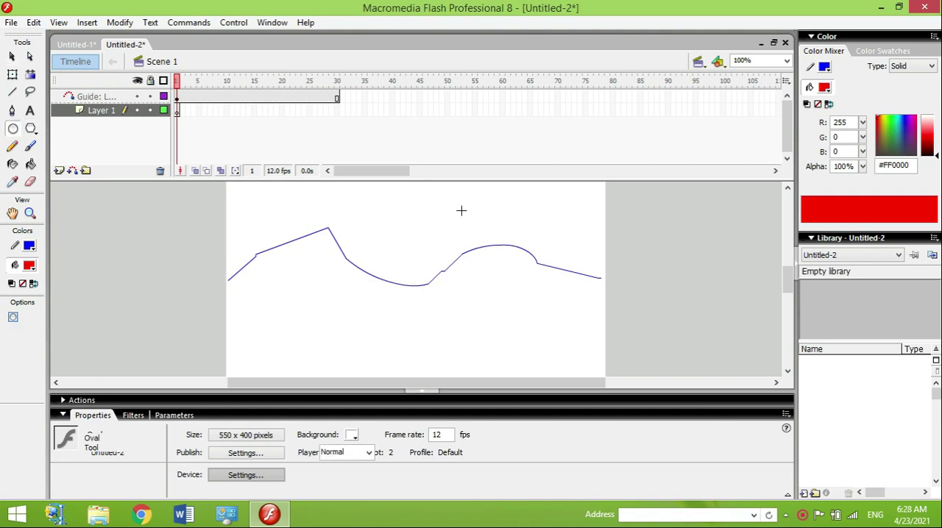
left_click_drag(606, 262, 637, 303)
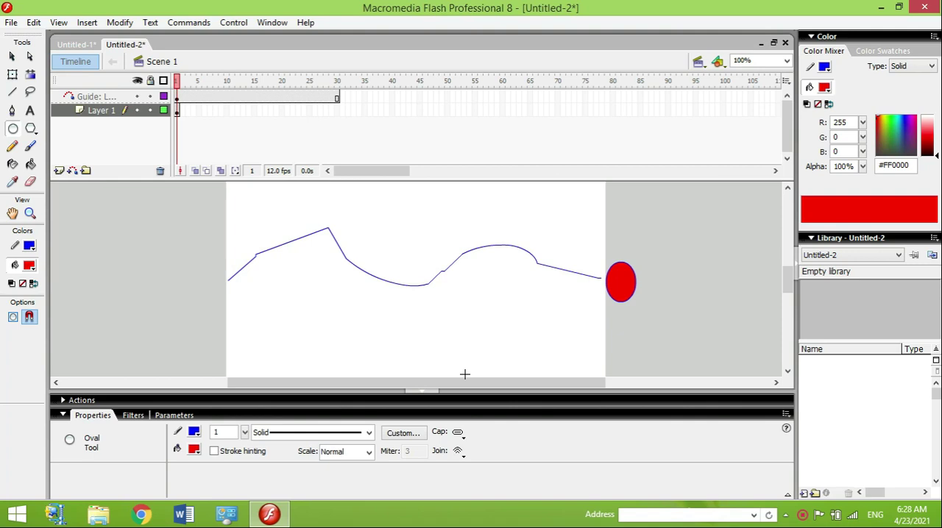
key("ctrl+z")
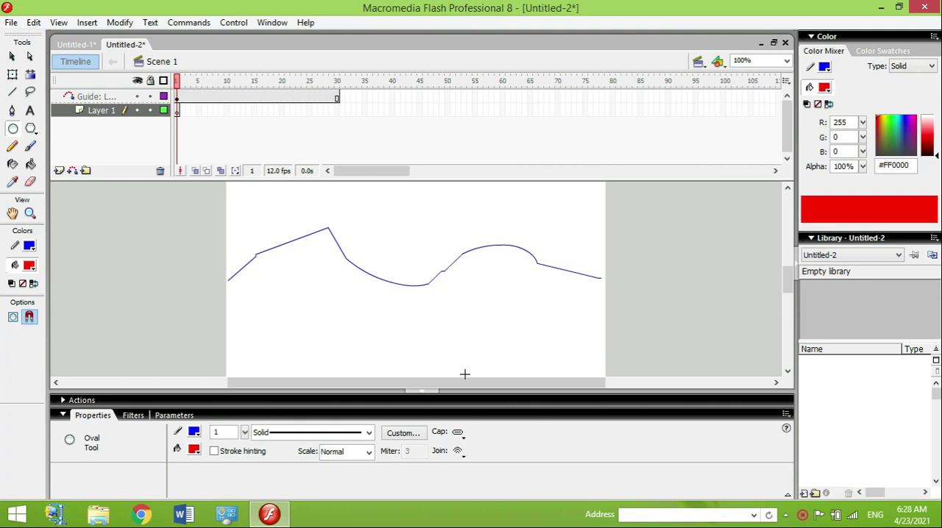
Step: Draw a small red circle off stage just beyond the path's right end and a vertical line through its centre
left_click_drag(615, 260, 644, 288)
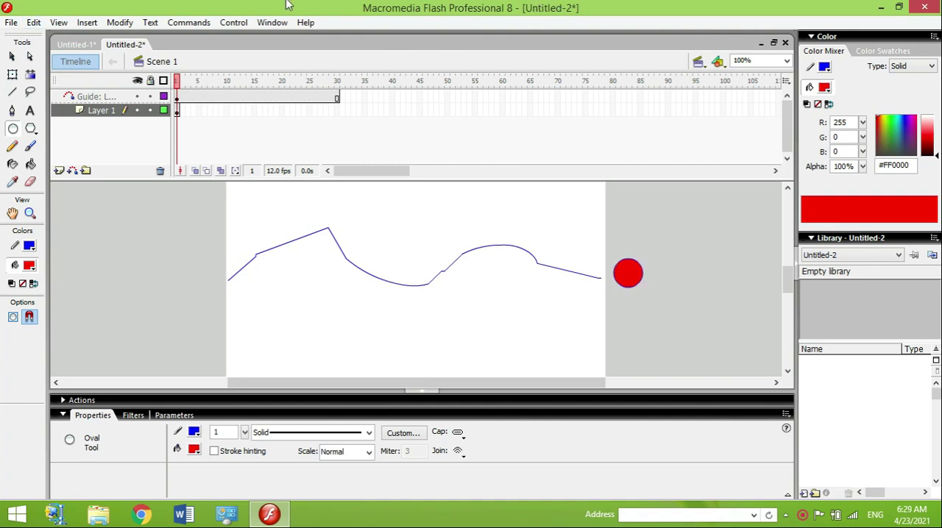
left_click(13, 59)
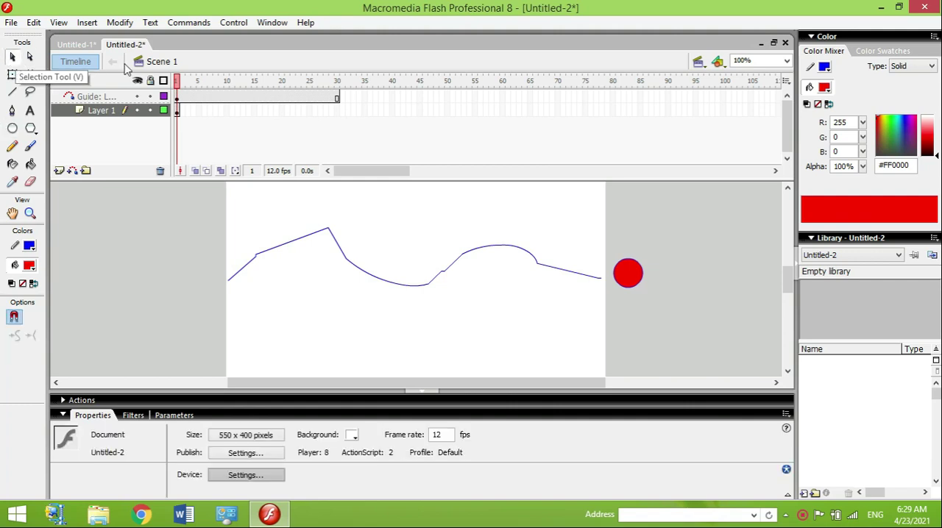
left_click(13, 129)
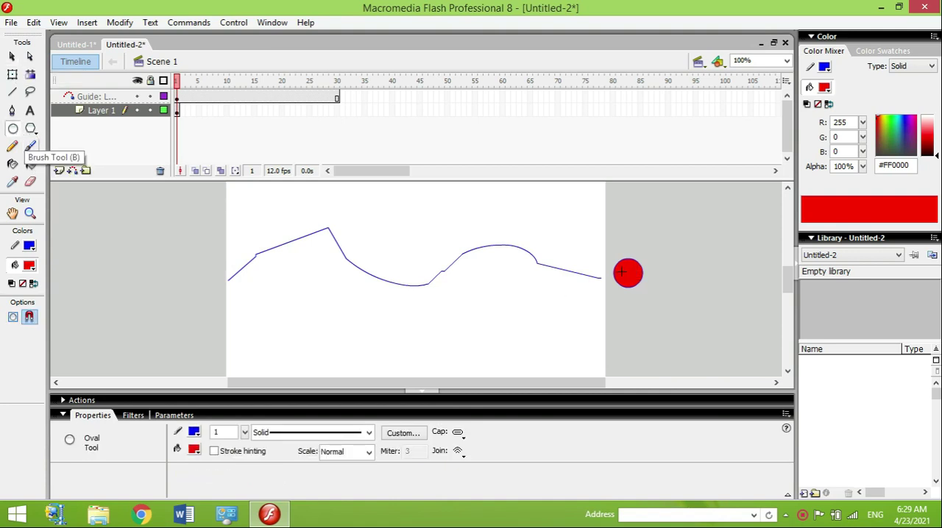
left_click(13, 92)
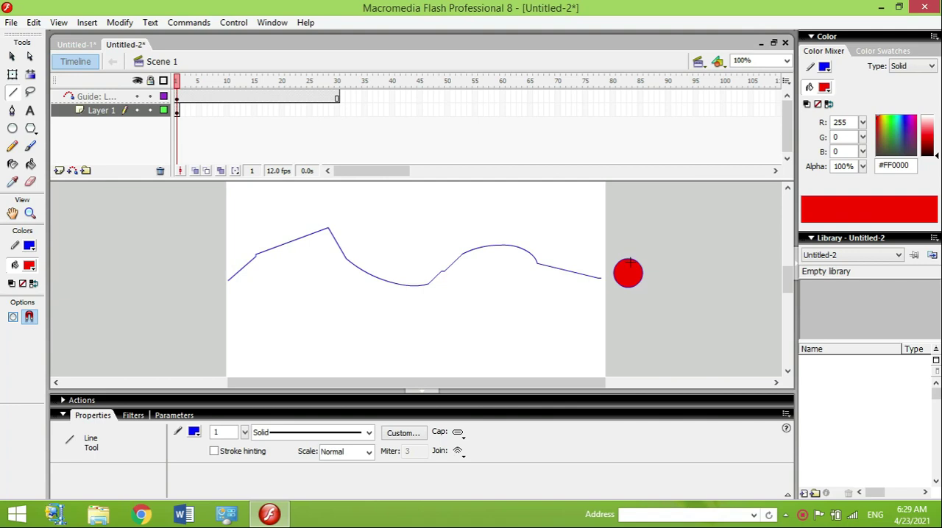
left_click_drag(628, 259, 628, 287)
left_click(12, 57)
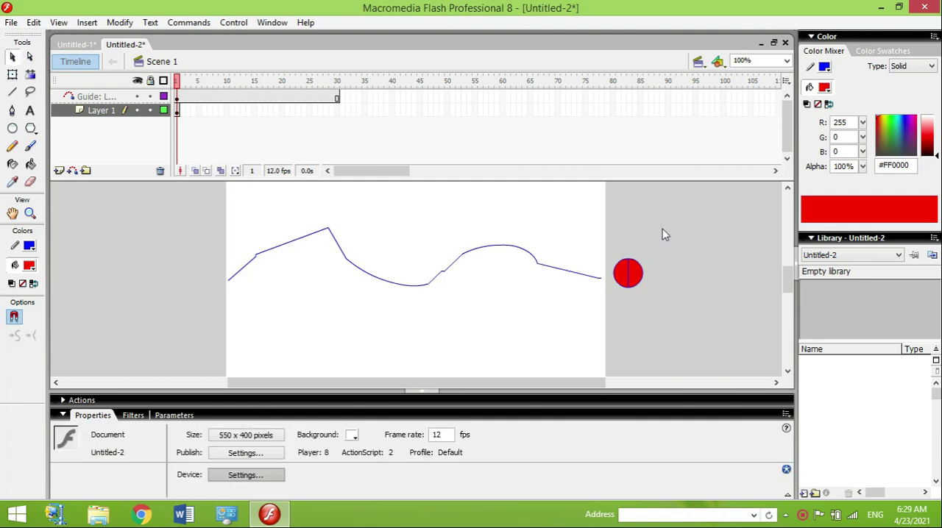
Step: Convert the off-stage red circle and its centre line into a movie clip symbol named roda1
left_click_drag(603, 236, 671, 296)
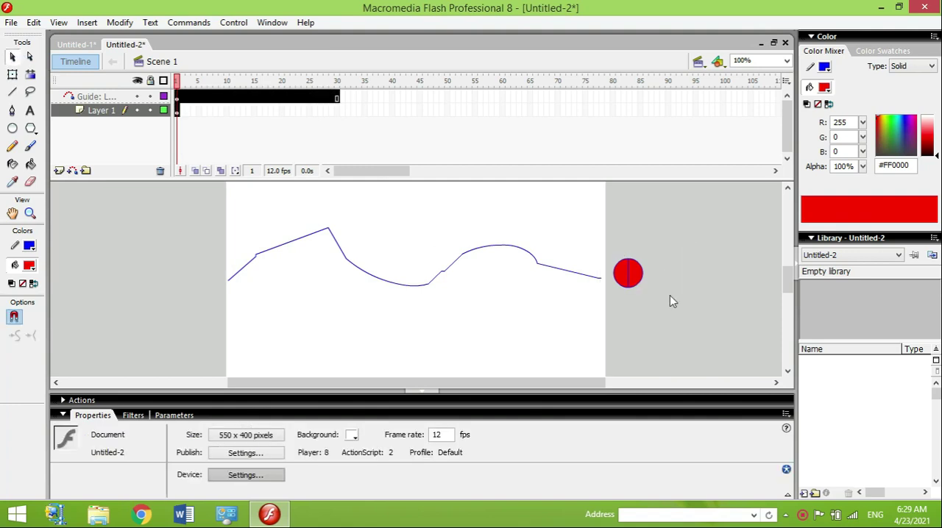
right_click(631, 274)
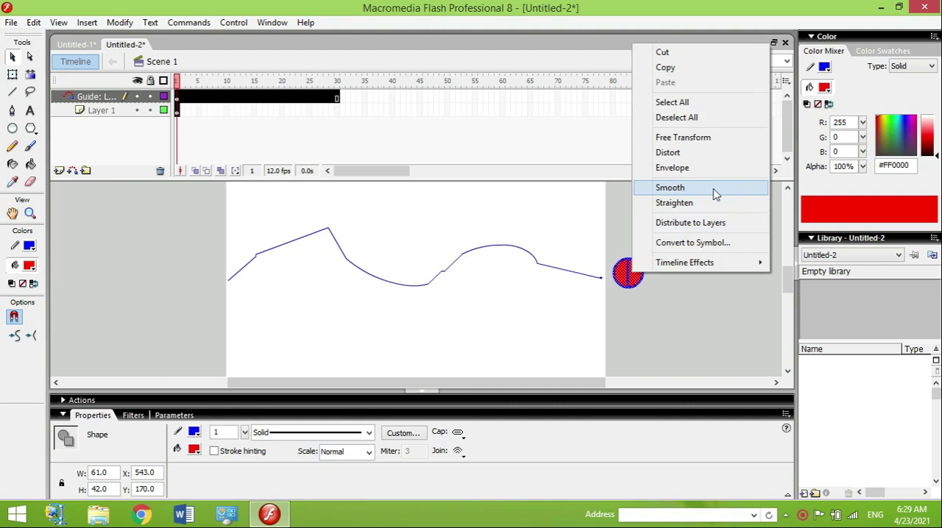
left_click(711, 243)
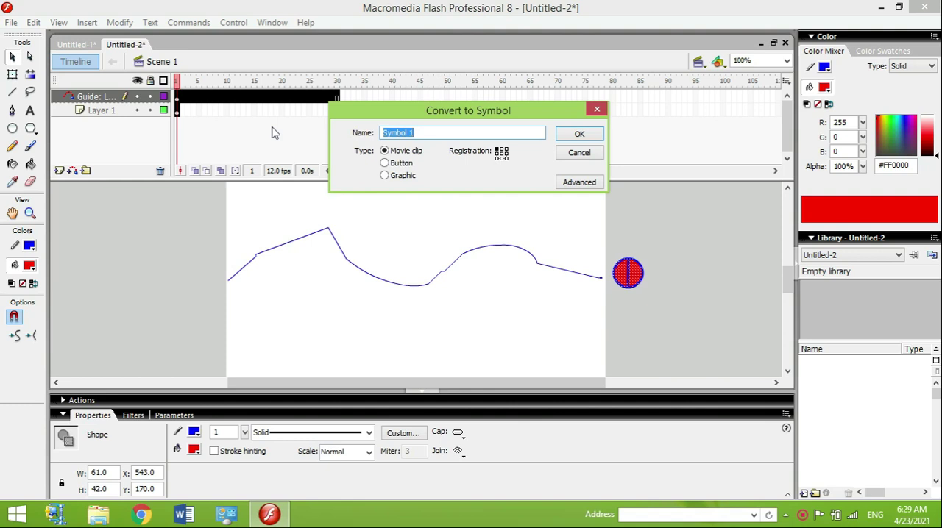
type("r")
key("Return")
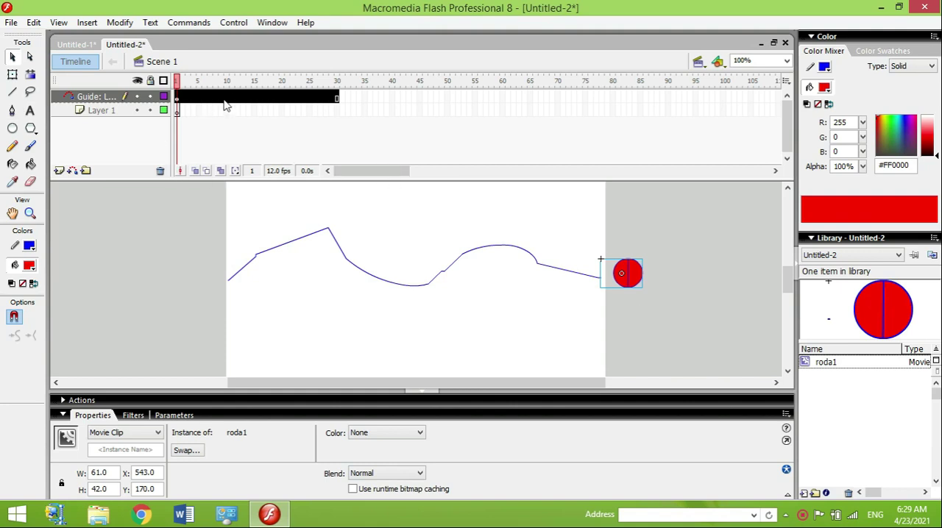
Step: Delete the misplaced ball from the guide layer while keeping the wavy path
left_click(178, 98)
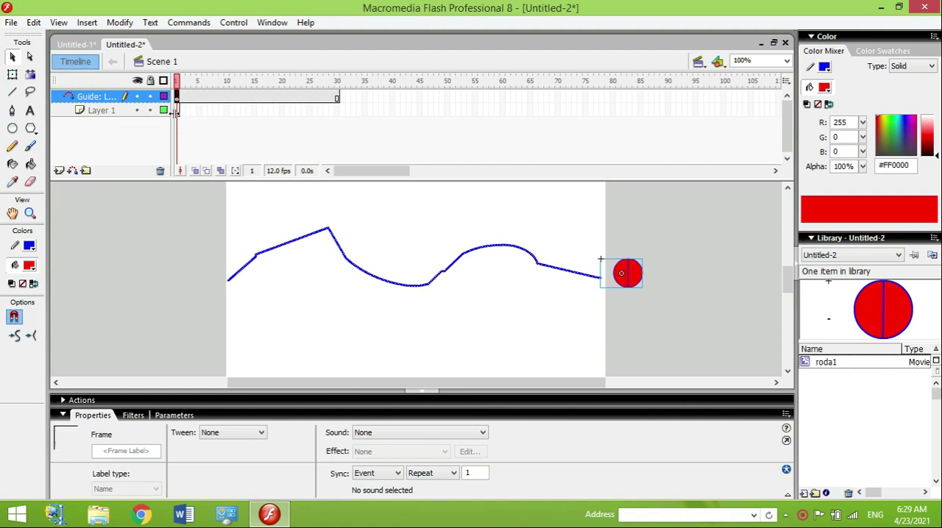
key("Delete")
key("ctrl+z")
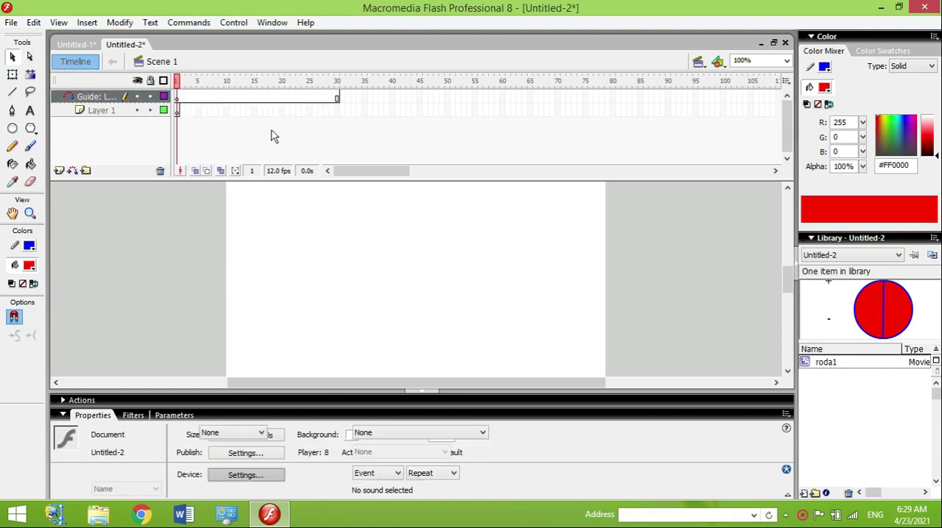
left_click(614, 227)
left_click_drag(651, 275, 661, 294)
key("Delete")
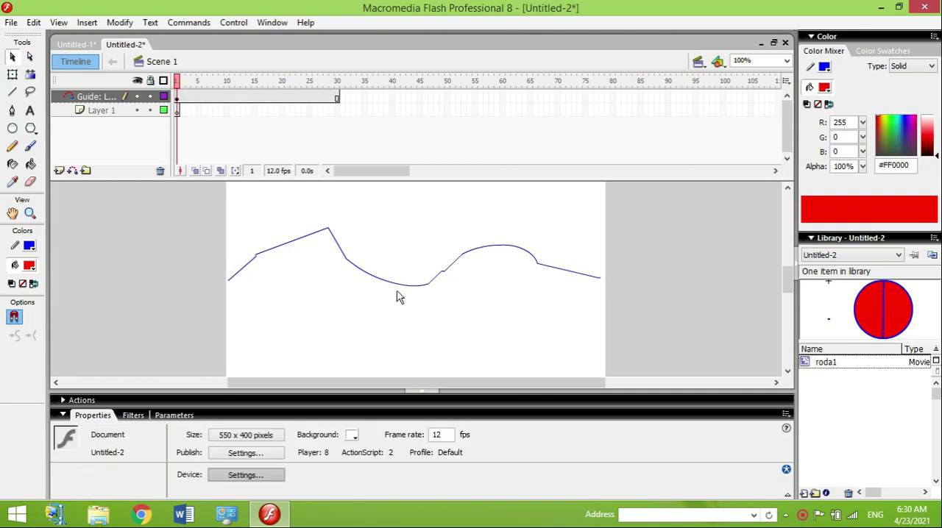
Step: On Layer 1, draw a red circle about 33 px wide off stage beyond the path's right end, with a steep line across it
left_click(92, 116)
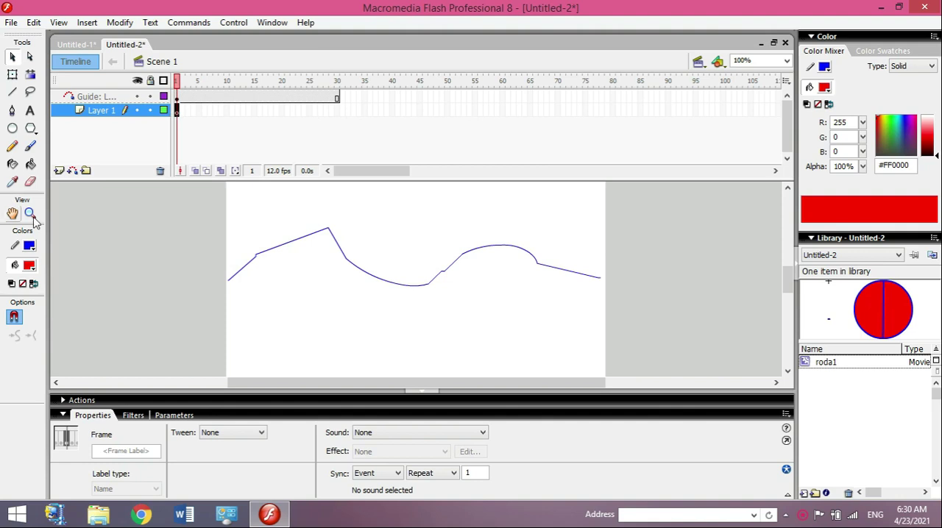
left_click(13, 128)
left_click_drag(619, 247, 646, 264)
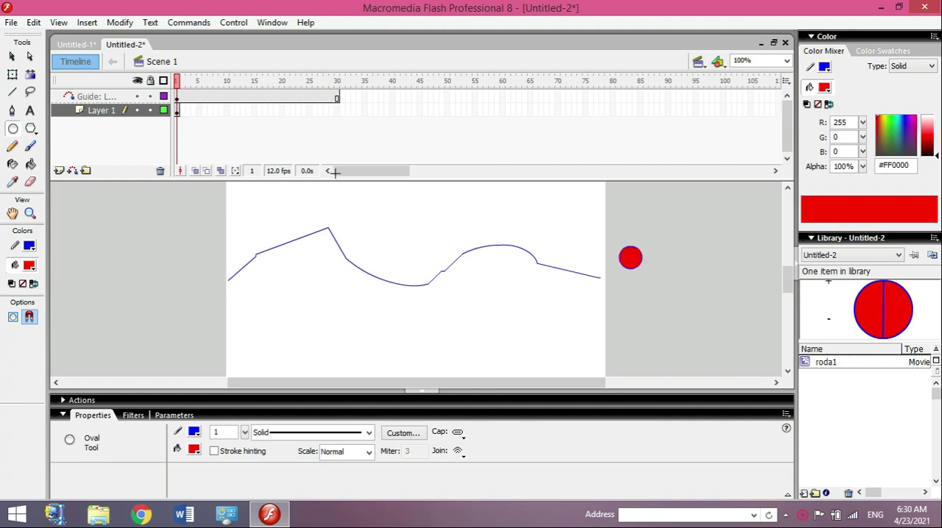
left_click(12, 57)
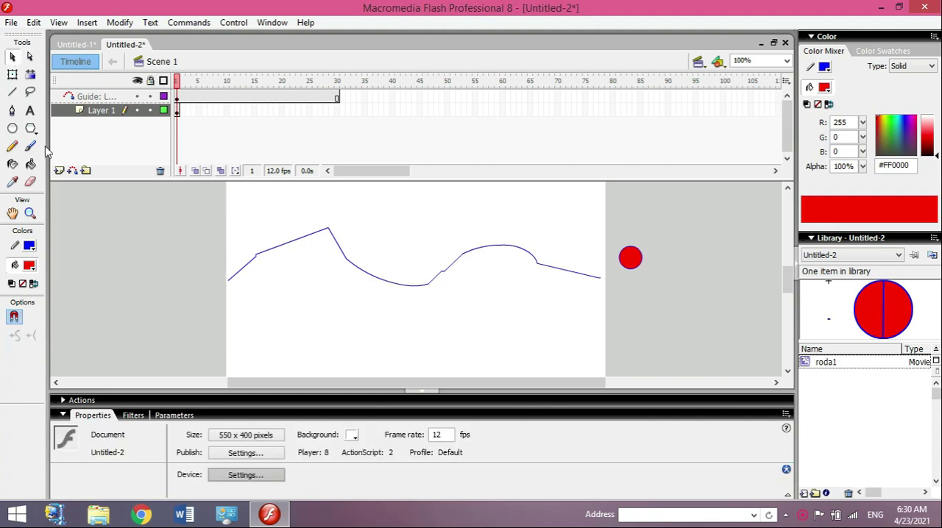
left_click(12, 92)
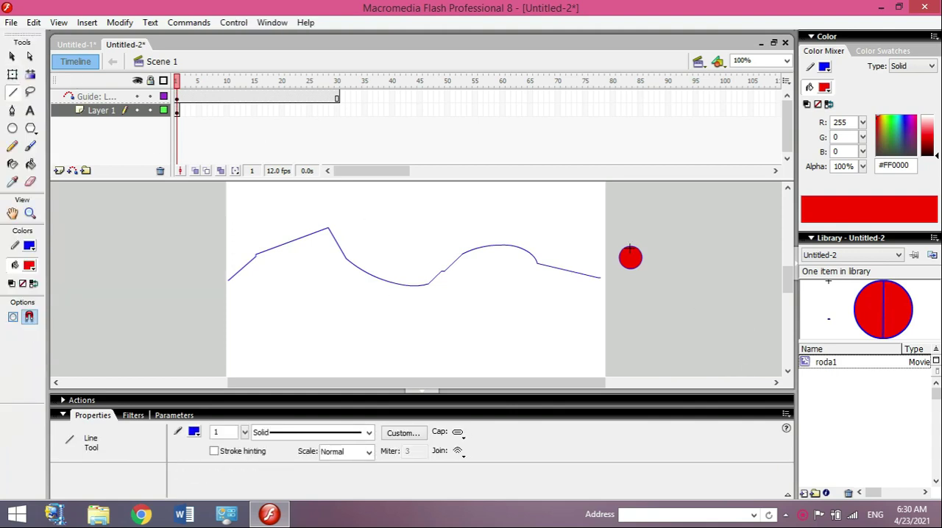
left_click_drag(627, 246, 634, 272)
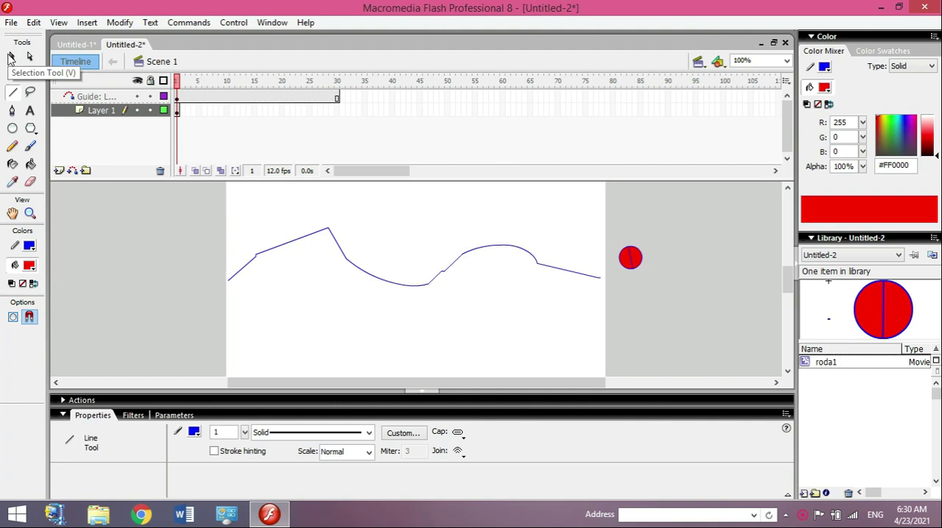
Step: Convert the new circle and its line into a movie clip symbol named roda2
left_click(11, 57)
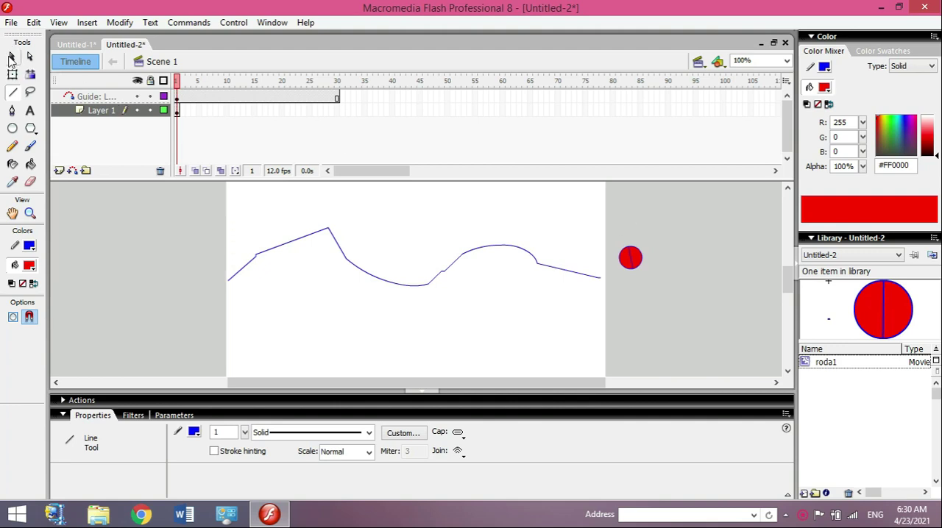
left_click_drag(610, 232, 657, 279)
right_click(632, 256)
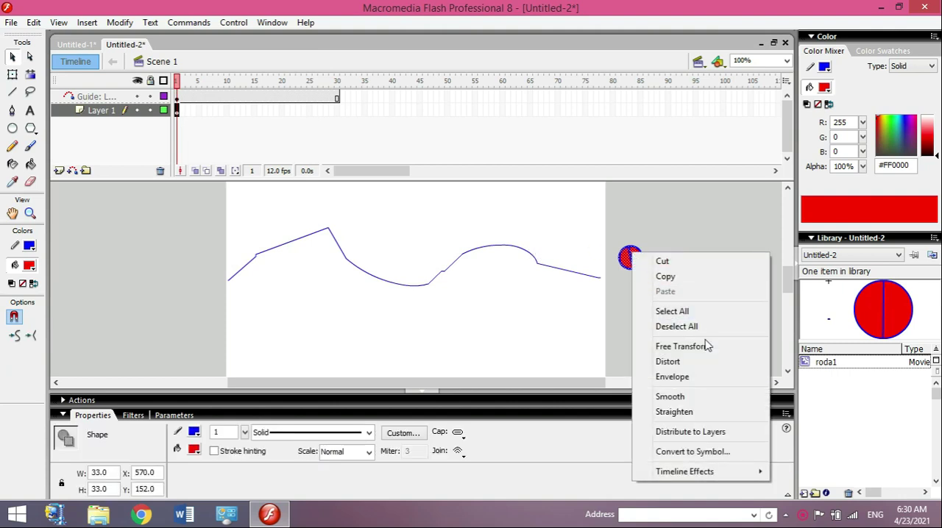
left_click(703, 452)
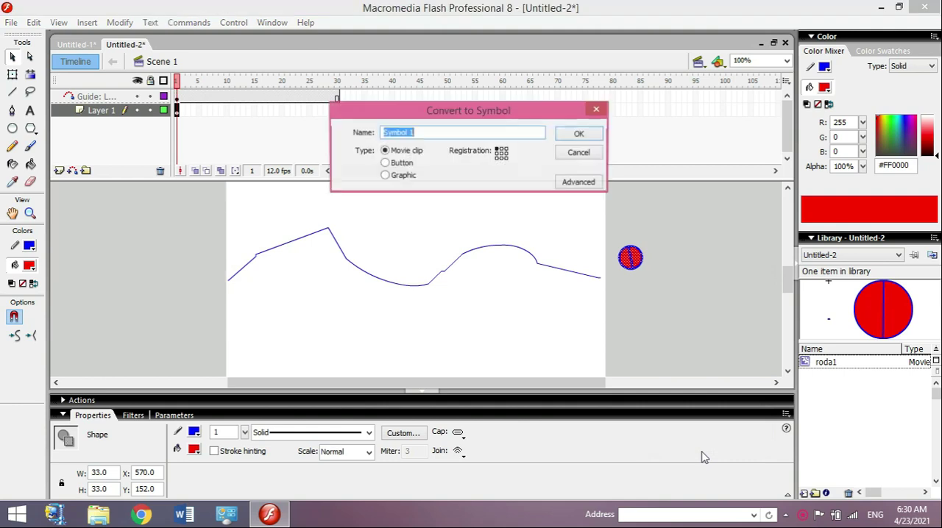
type("roda1")
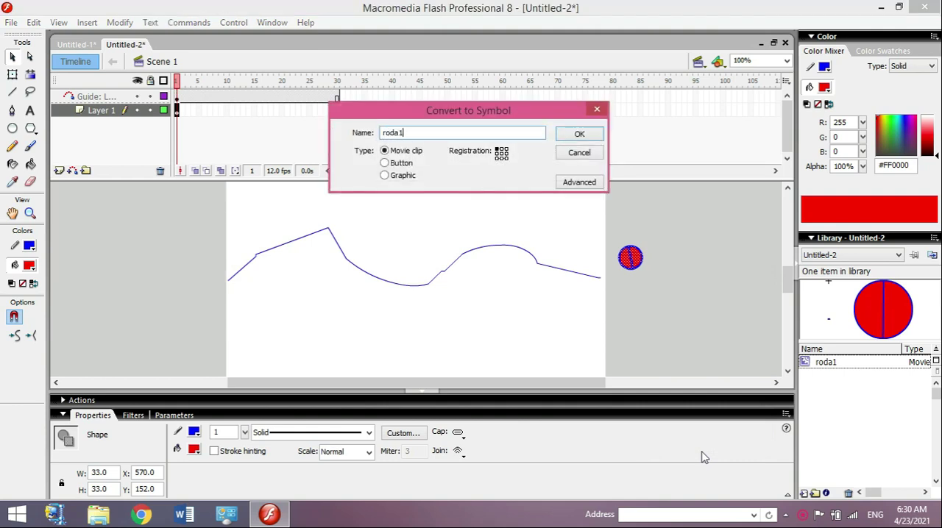
left_click(580, 135)
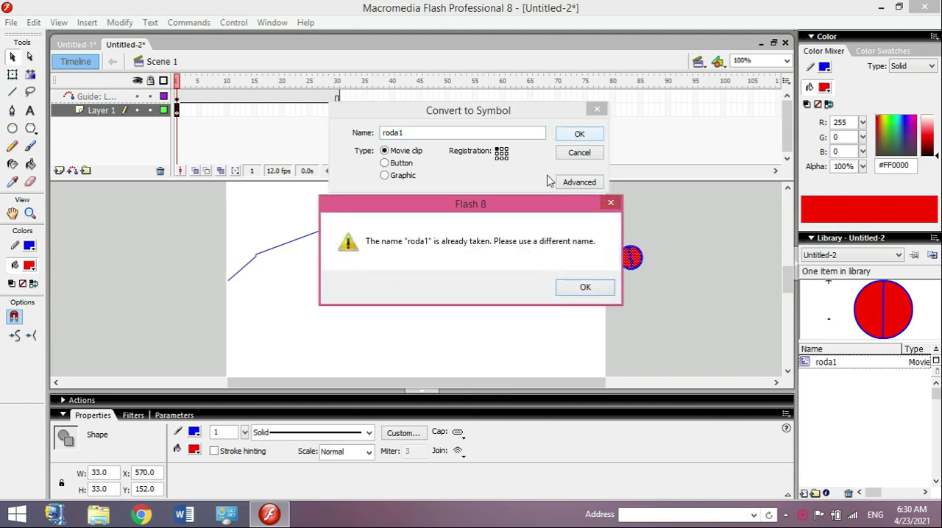
left_click(596, 288)
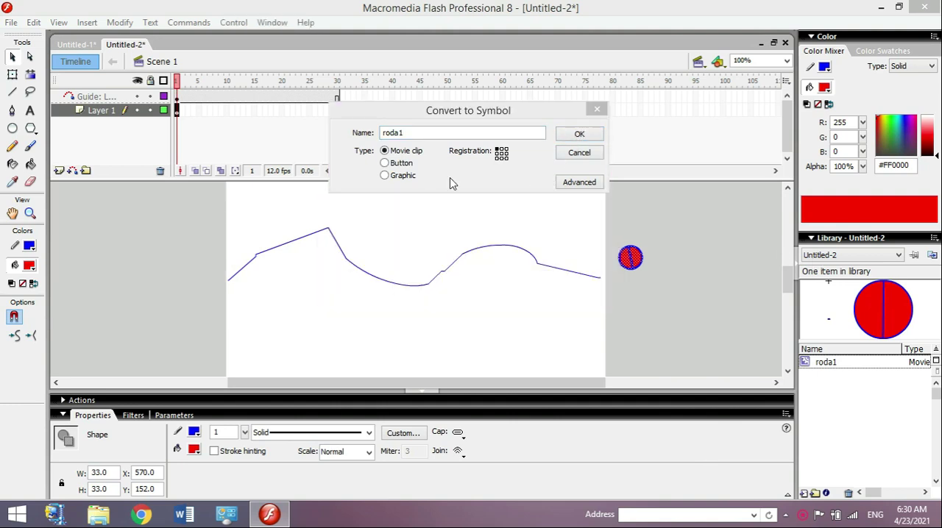
left_click(431, 139)
type("2")
left_click(579, 134)
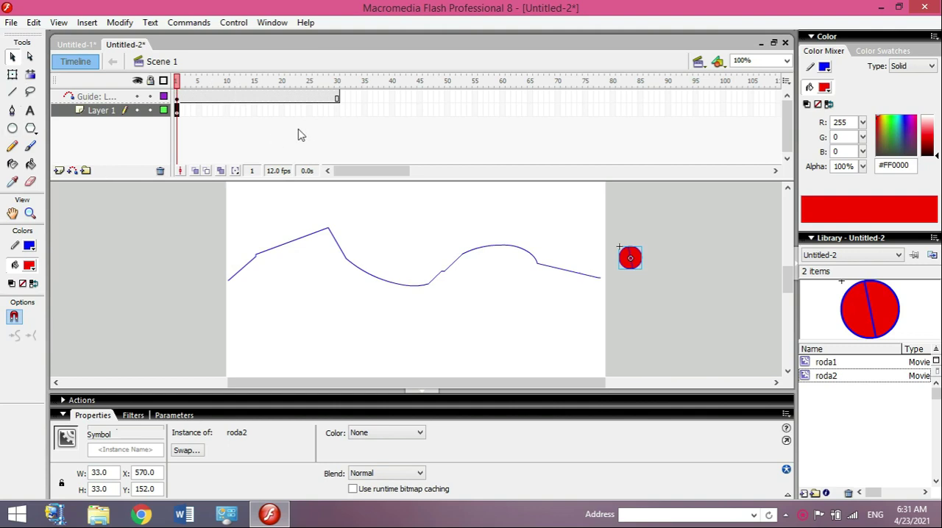
Step: On frame 1 of Layer 1, snap the ball's centre to the right end of the wavy path
left_click(337, 110)
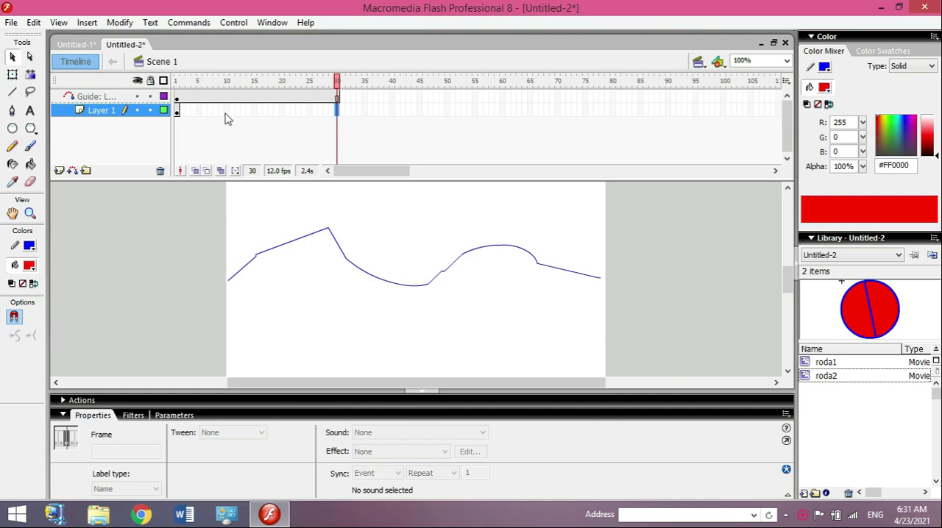
left_click(177, 112)
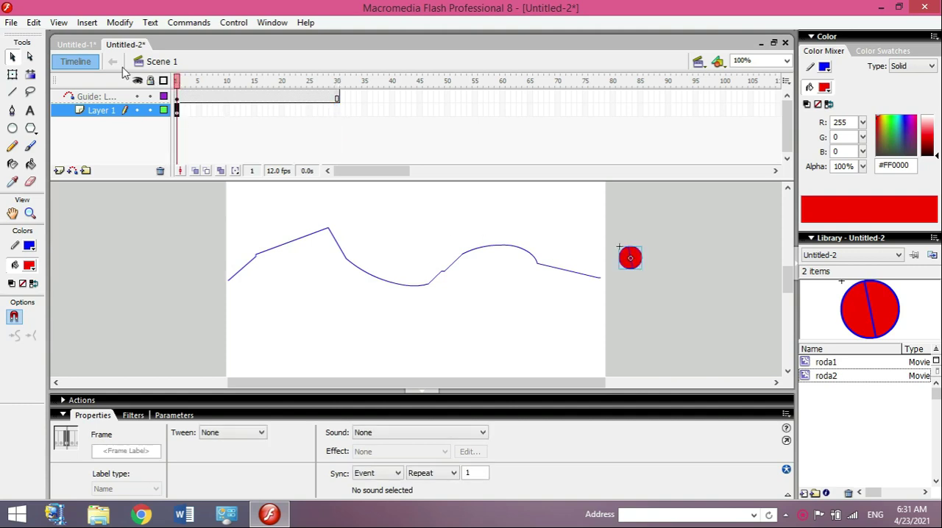
left_click(14, 58)
left_click_drag(632, 266, 599, 278)
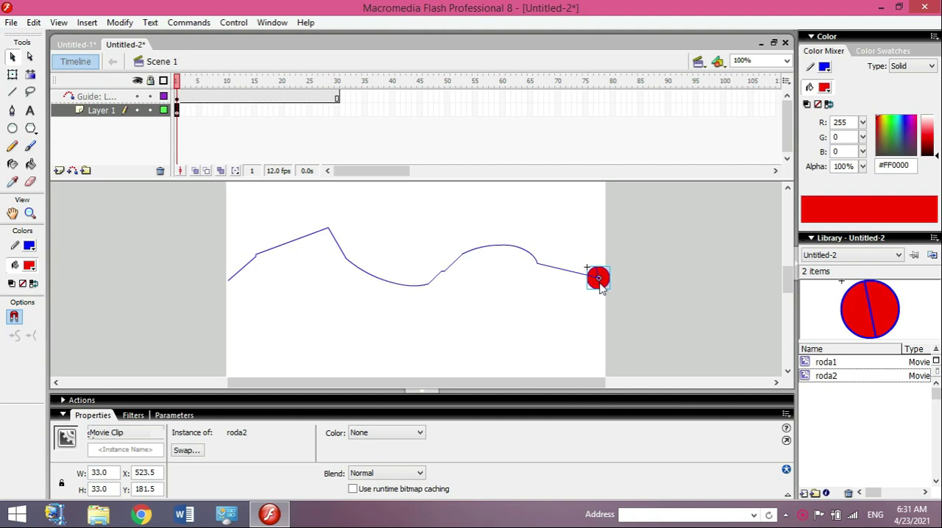
Step: Insert a keyframe at frame 30 of Layer 1 and snap the ball there to the path's left end
left_click(337, 110)
right_click(337, 110)
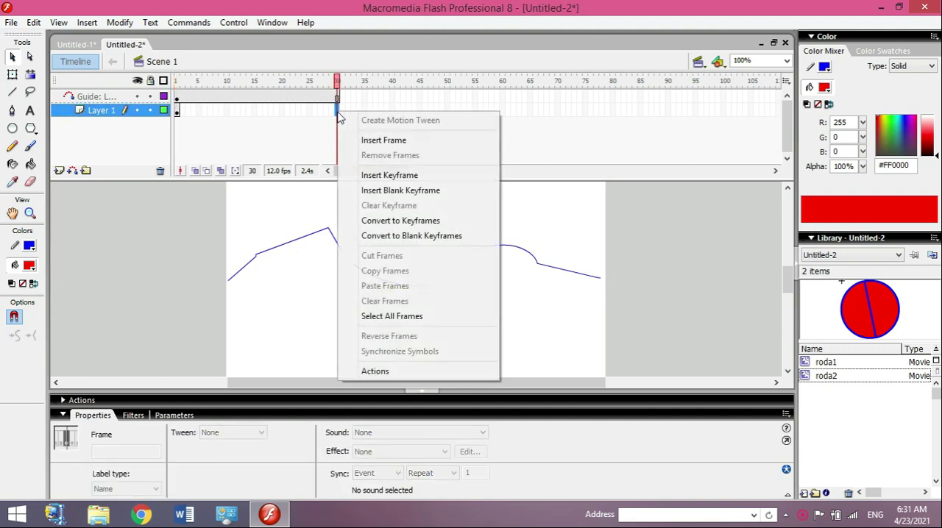
left_click(415, 177)
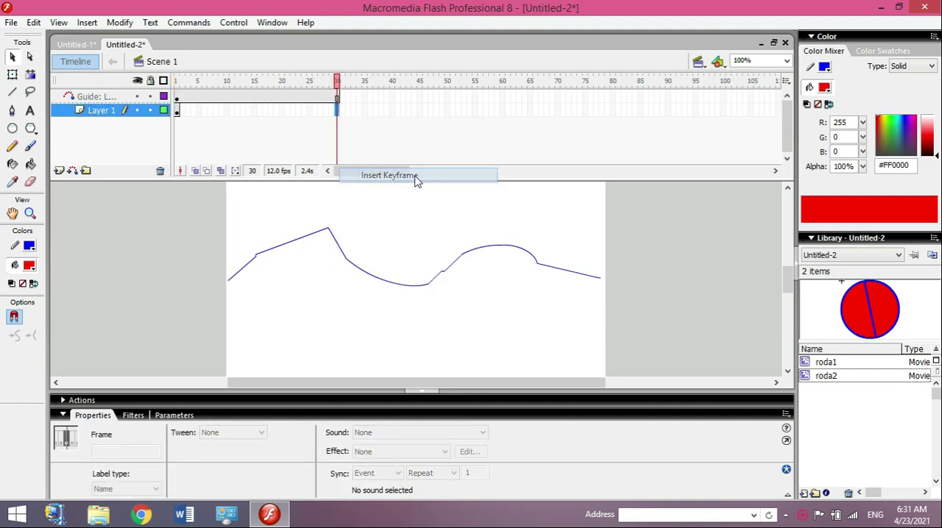
left_click(245, 111)
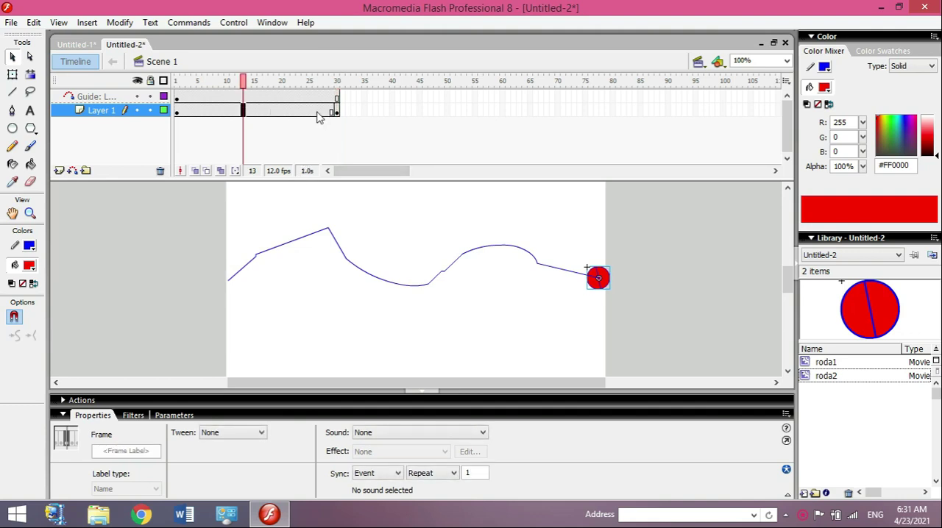
left_click(265, 112)
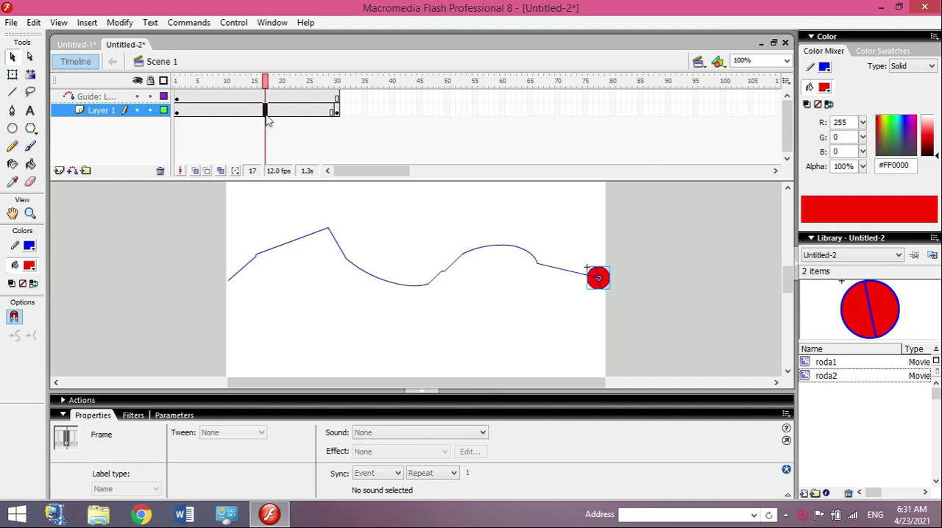
left_click(338, 111)
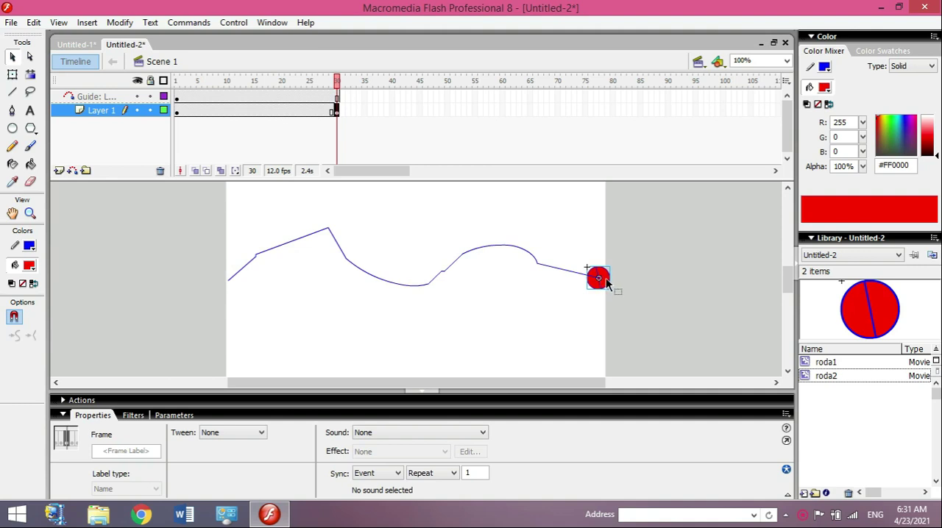
left_click_drag(604, 283, 228, 281)
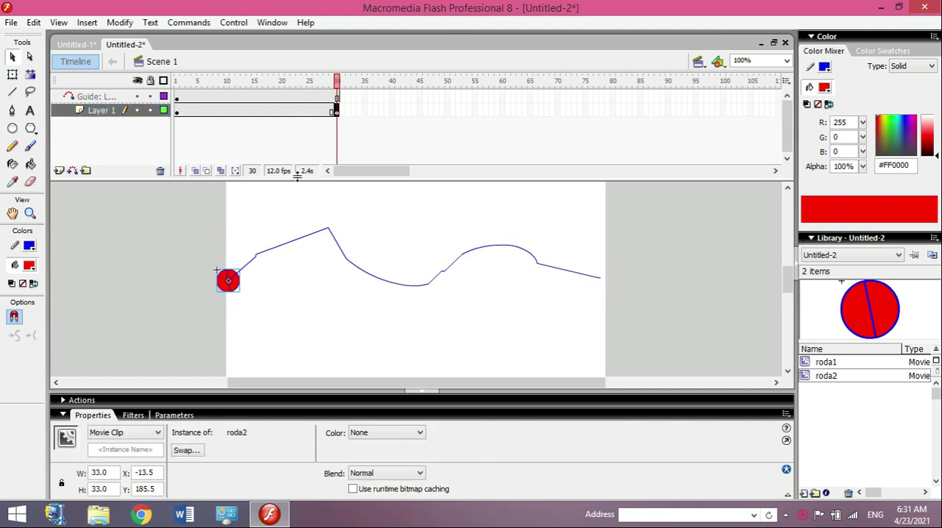
Step: Create a motion tween between the two keyframes of Layer 1 and play the ball's movement along the path
left_click(244, 112)
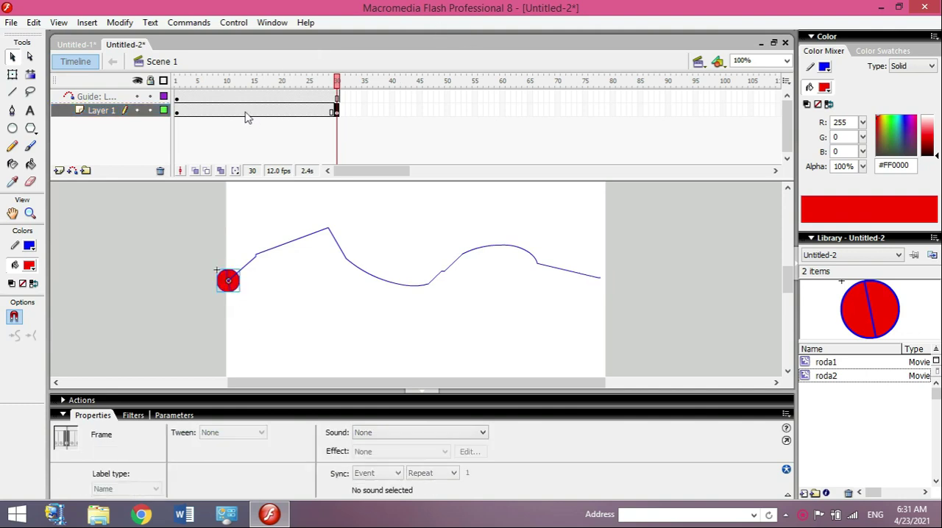
right_click(244, 112)
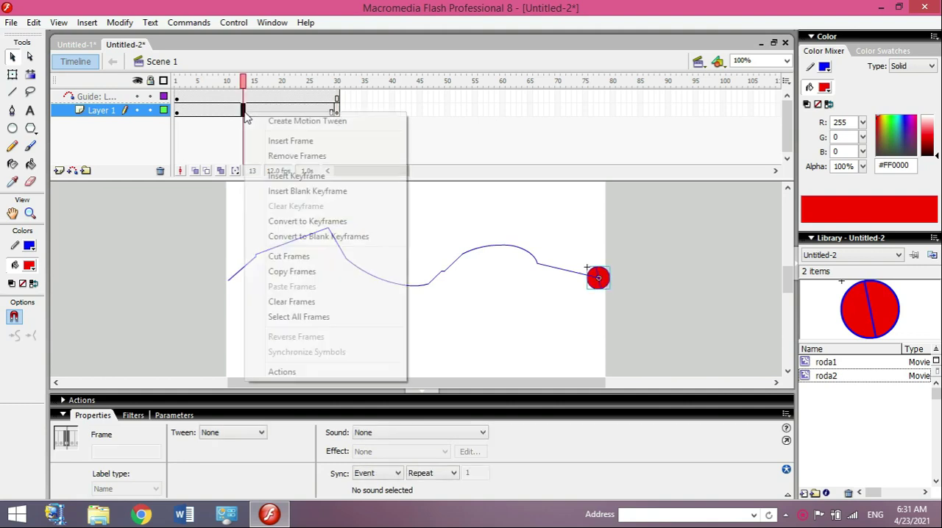
left_click(296, 124)
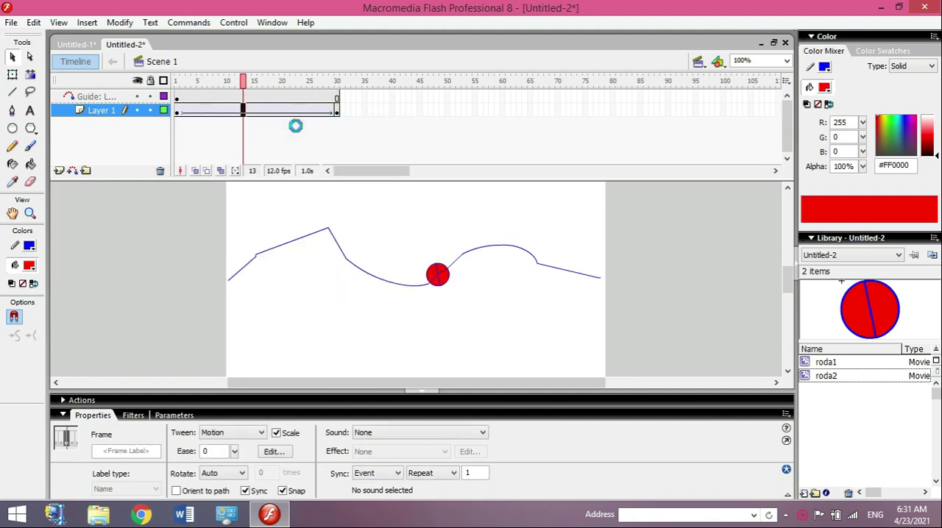
key("Return")
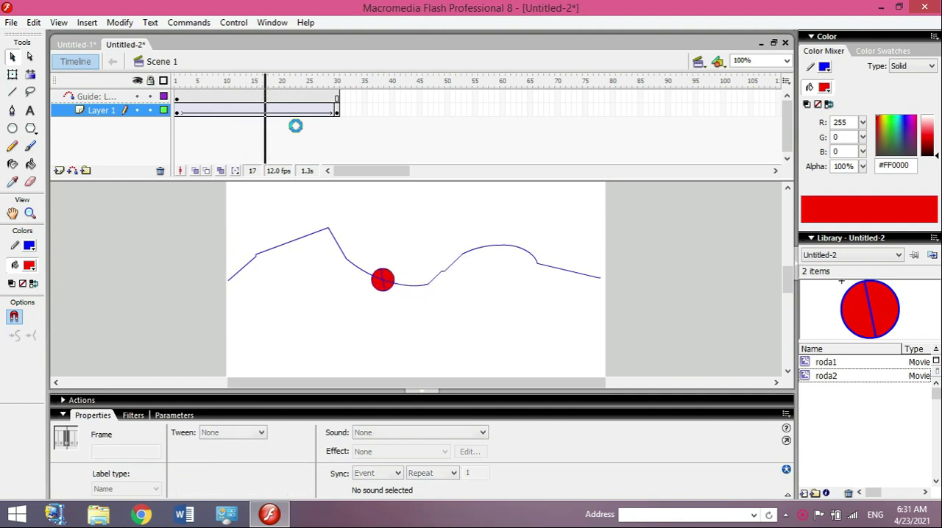
key("Return")
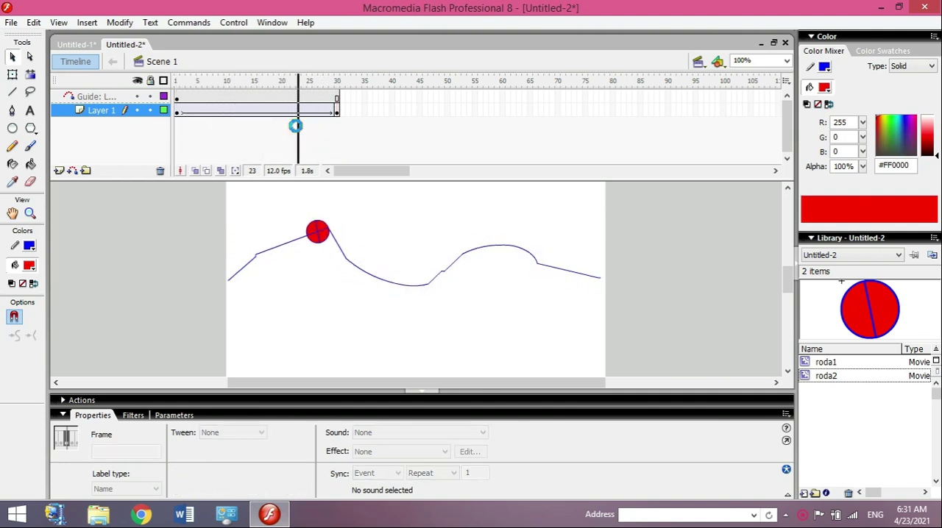
key("Return")
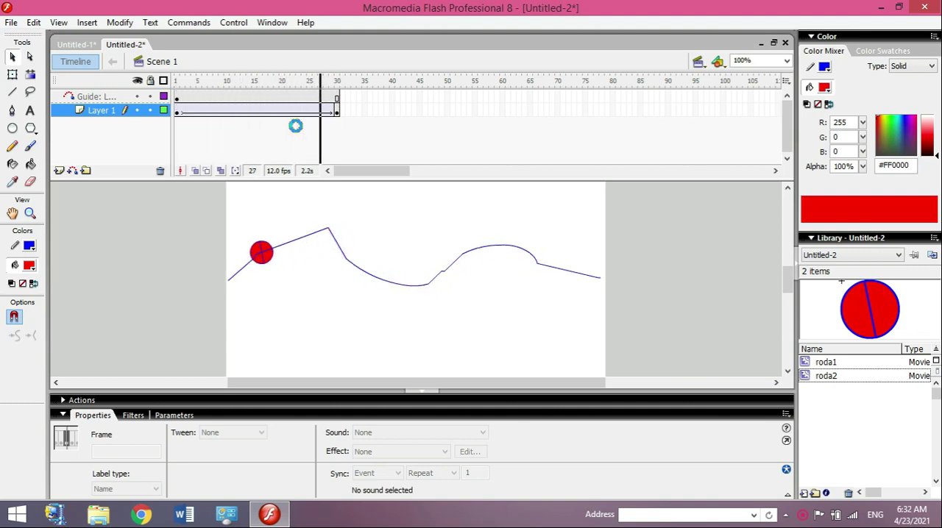
Step: Set the rotation of the tween starting at frame 1 of Layer 1 to CW and play the animation
left_click(229, 283)
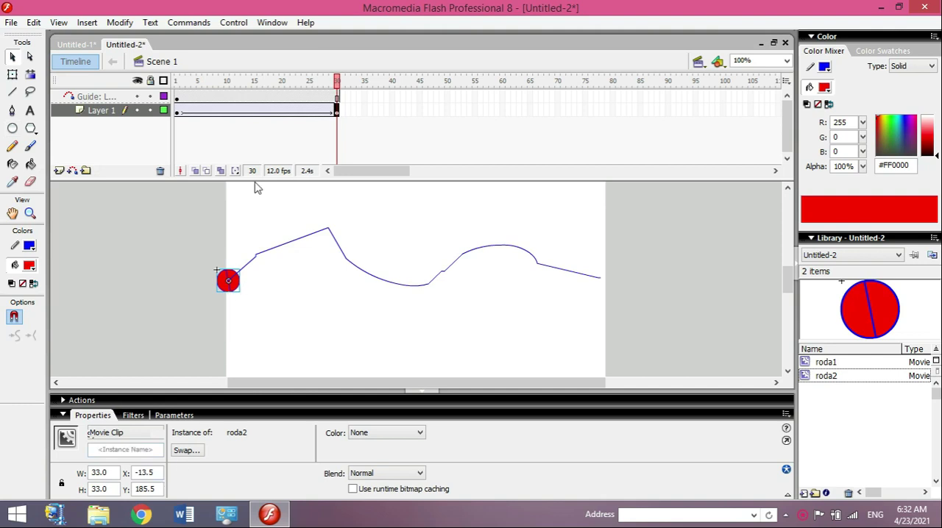
left_click(179, 112)
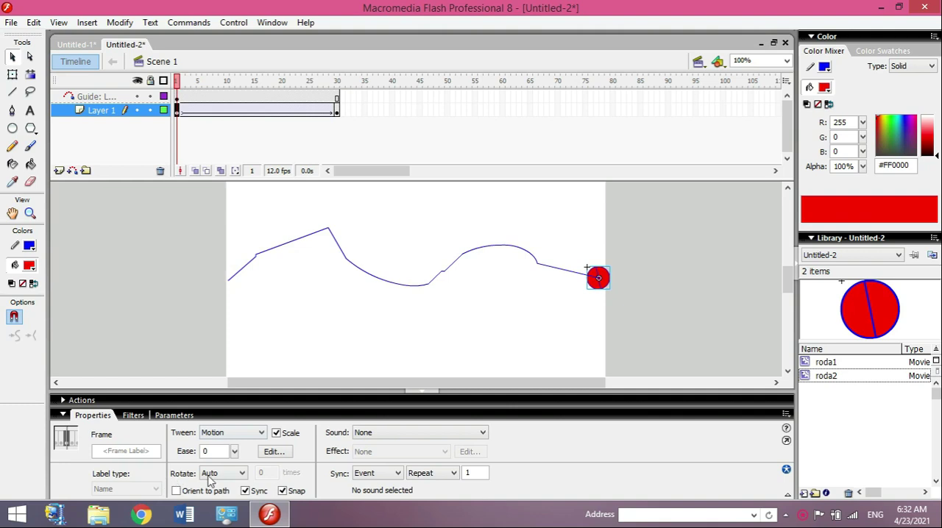
left_click(220, 474)
left_click(221, 503)
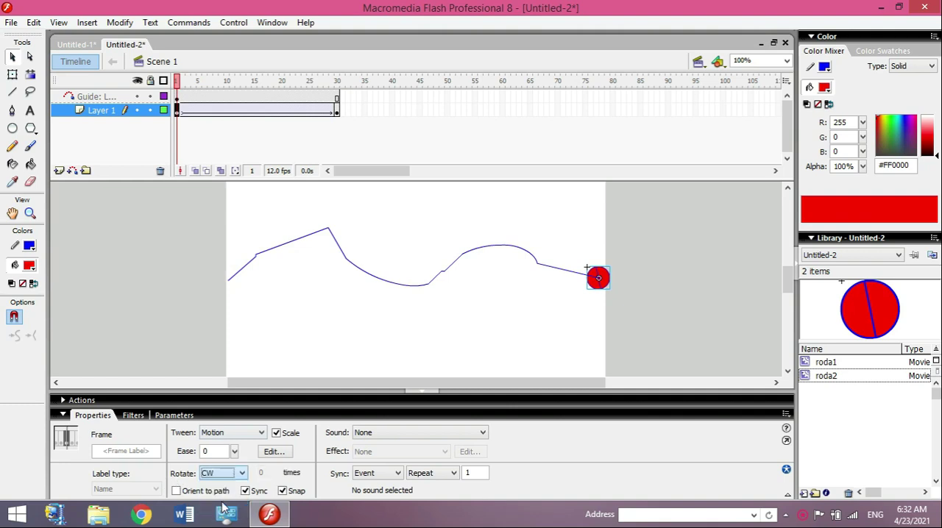
key("Return")
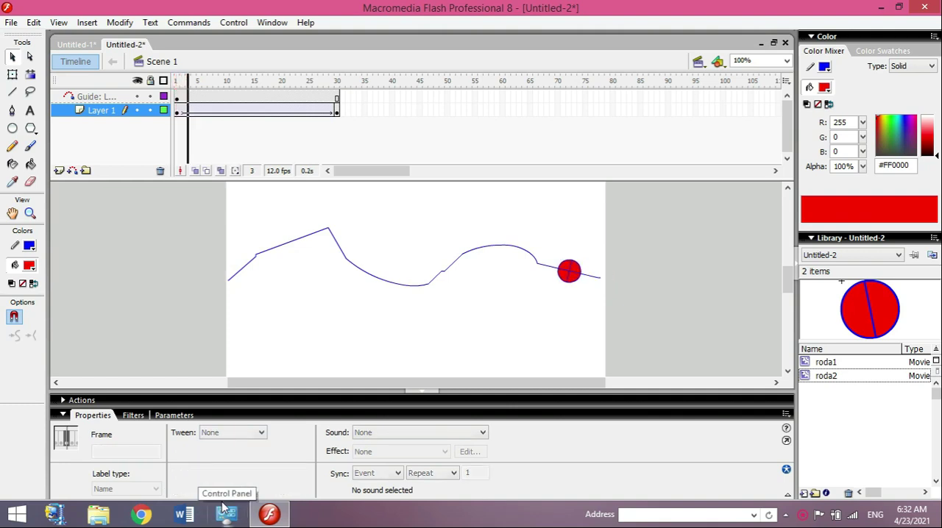